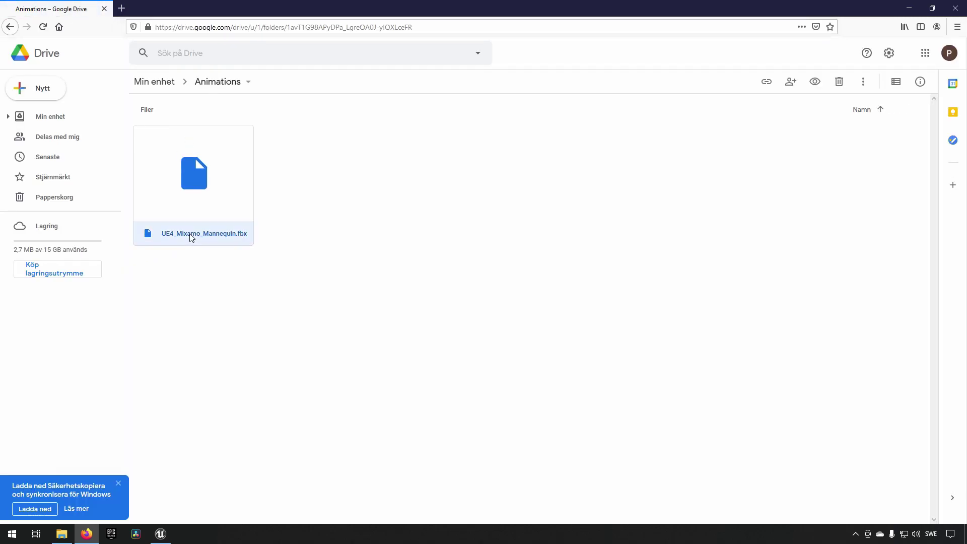
# Download UE4_Mixamo_Mannequin.fbx from the Animations folder, saving it to disk, and close the browser window.
pyautogui.click(255, 481)
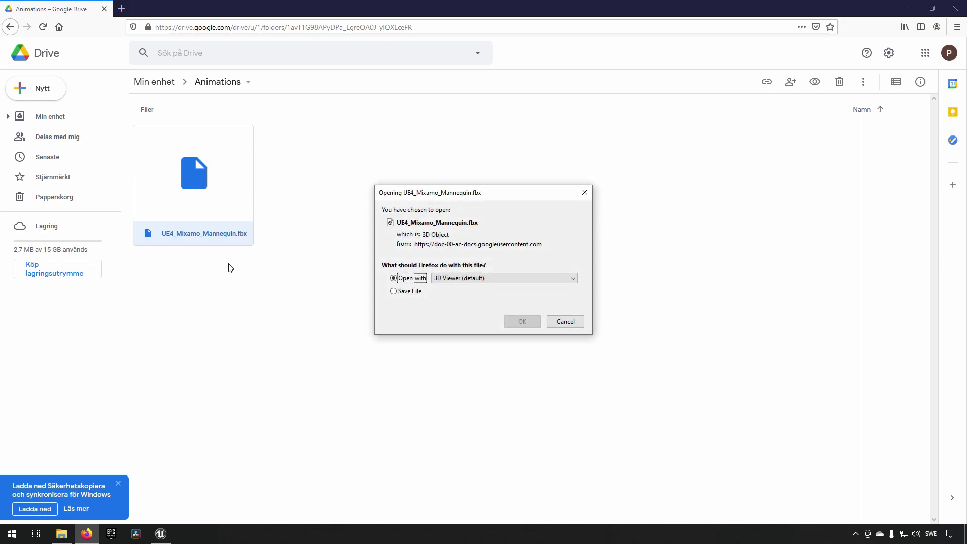
pyautogui.click(394, 291)
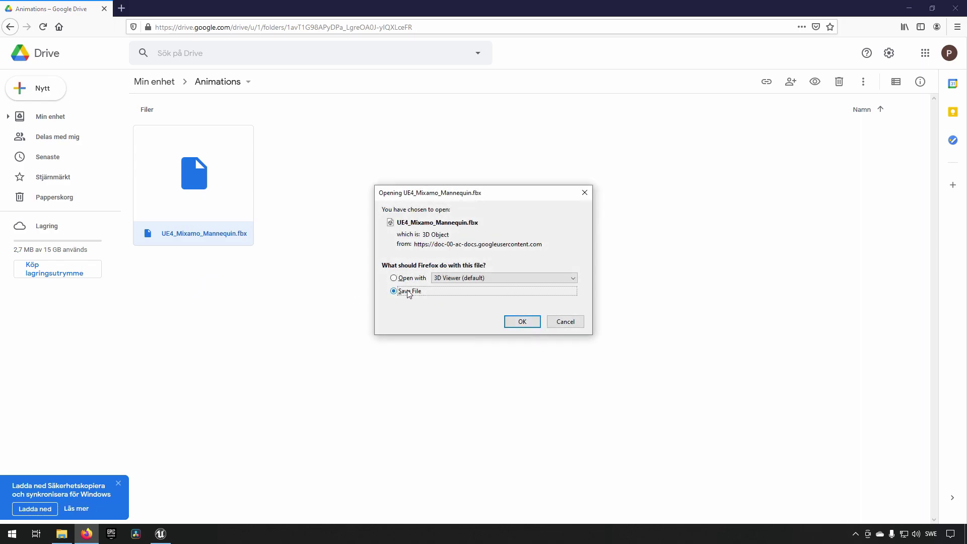
pyautogui.click(522, 322)
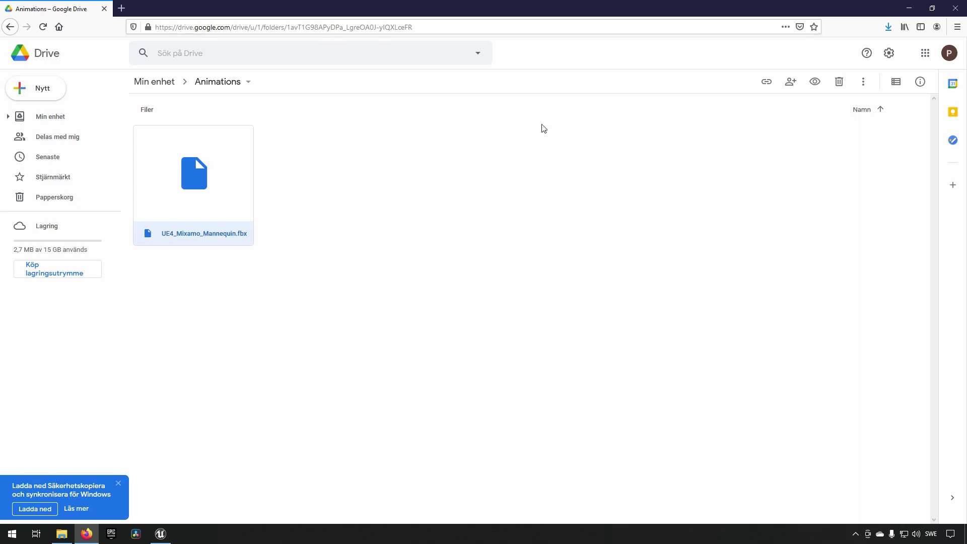
pyautogui.click(956, 8)
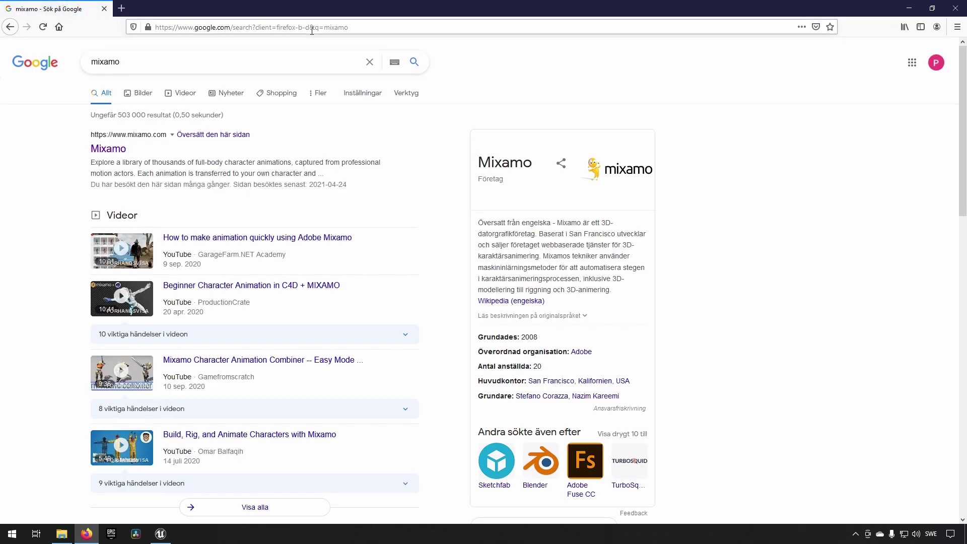
# Open the Mixamo site, upload UE4_Mixamo_Mannequin.fbx from Downloads as a new character, and accept it as the current character.
pyautogui.click(108, 150)
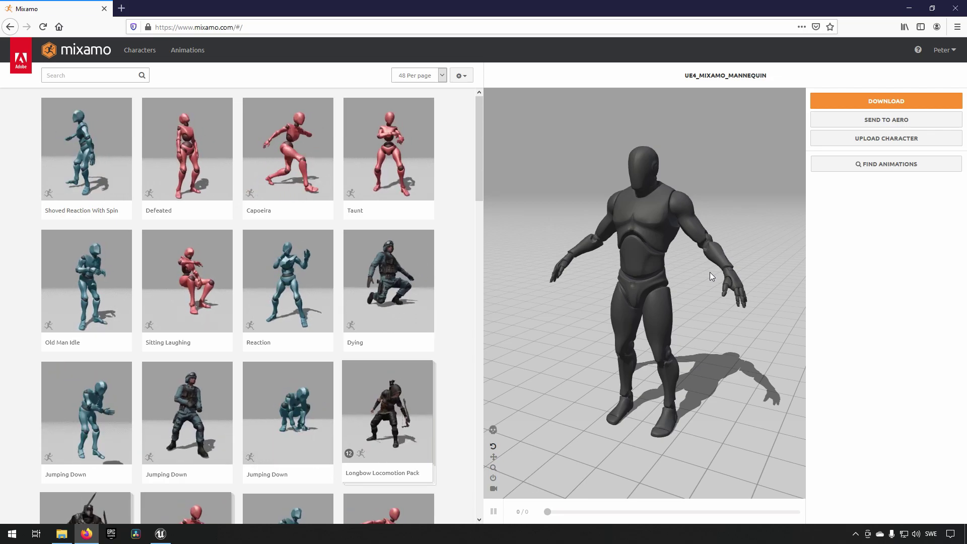
pyautogui.click(860, 147)
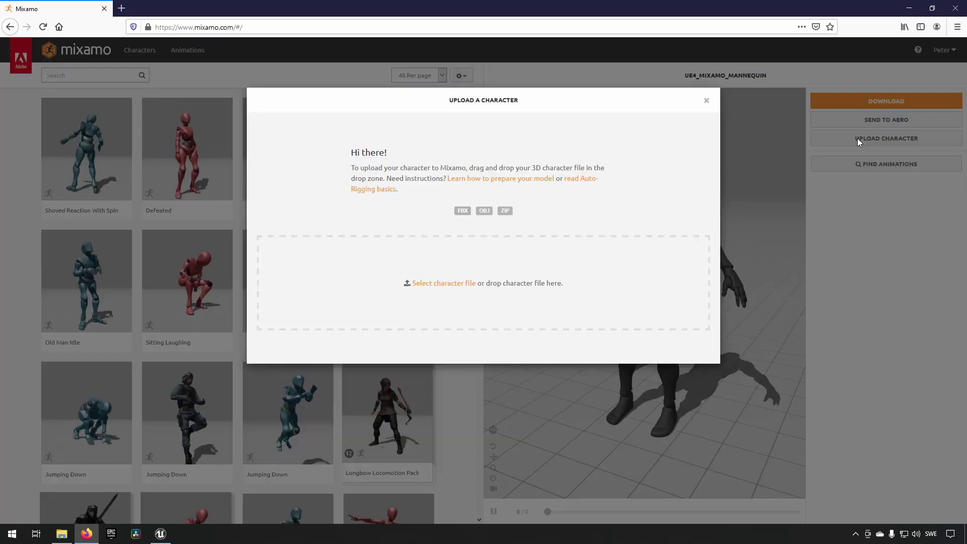
pyautogui.click(62, 535)
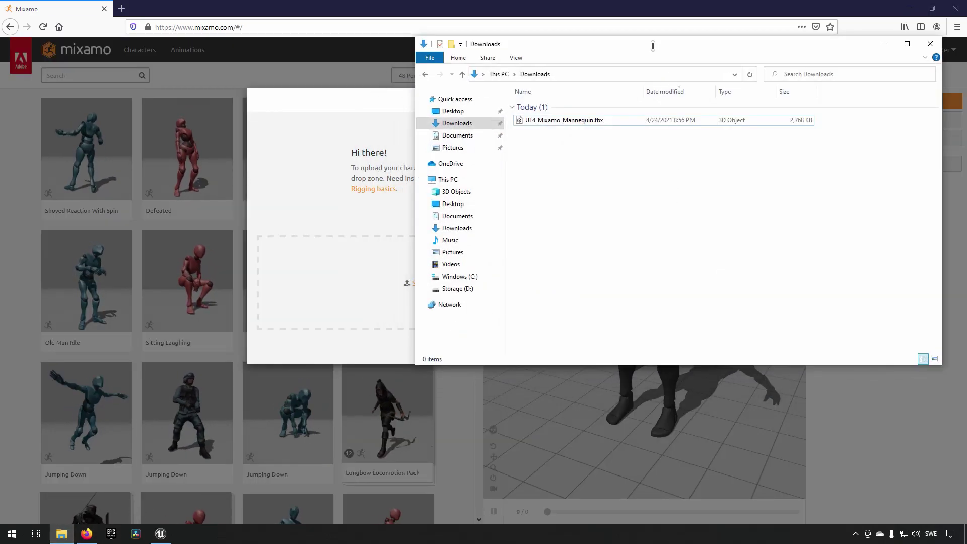
pyautogui.moveTo(653, 46); pyautogui.dragTo(632, 314)
pyautogui.moveTo(536, 388); pyautogui.dragTo(448, 284)
pyautogui.click(863, 311)
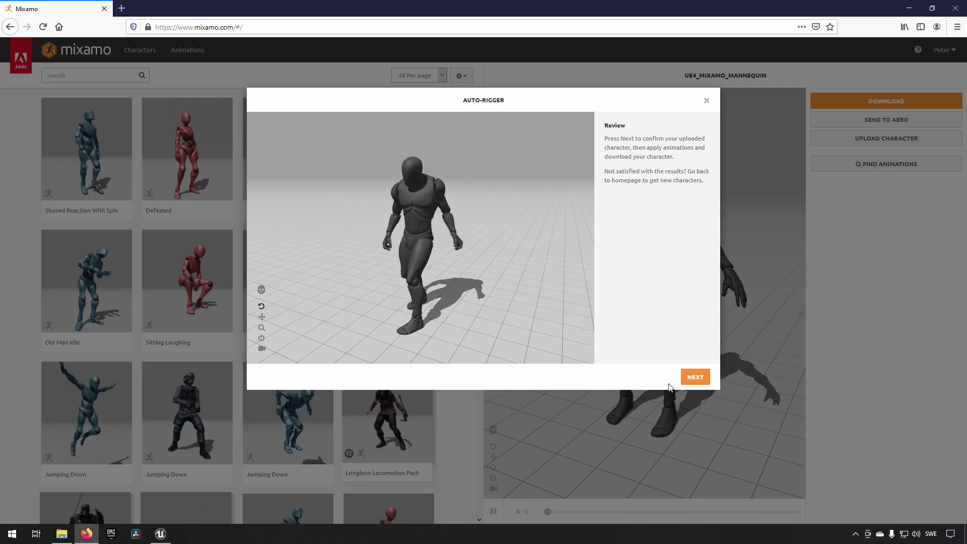
pyautogui.click(696, 378)
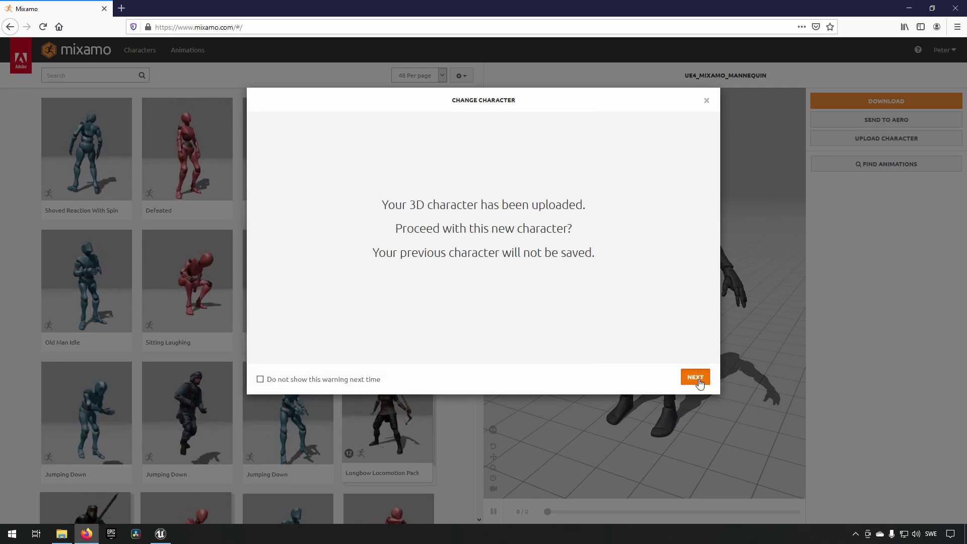
pyautogui.click(696, 378)
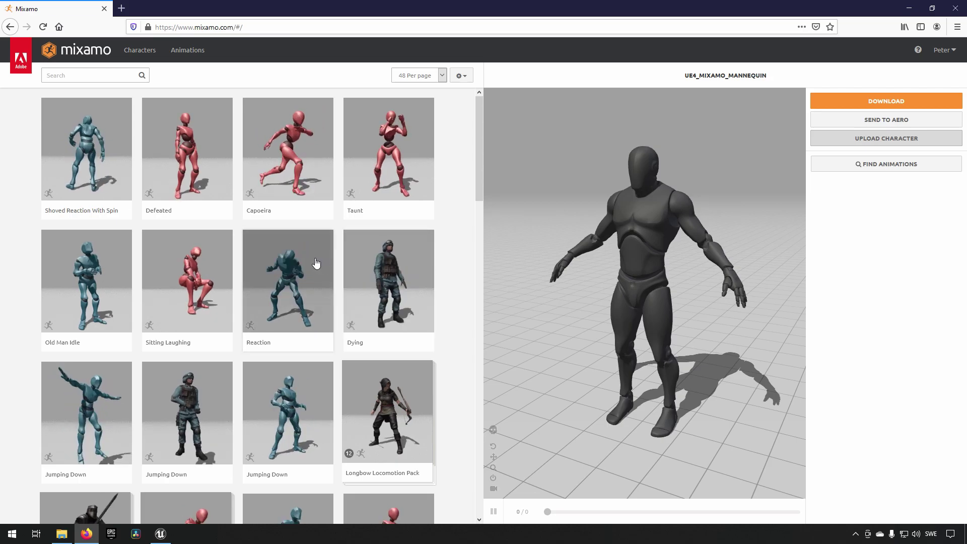
# Search the animation library for "dance spin" and apply Northern Soul Floor Spin to the mannequin.
pyautogui.moveTo(73, 196)
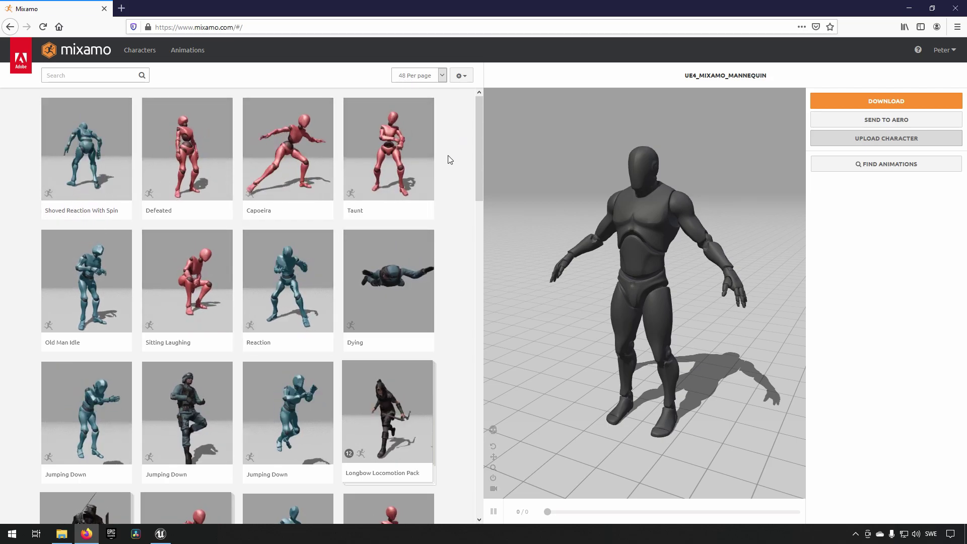
pyautogui.scroll(-15, 438, 269)
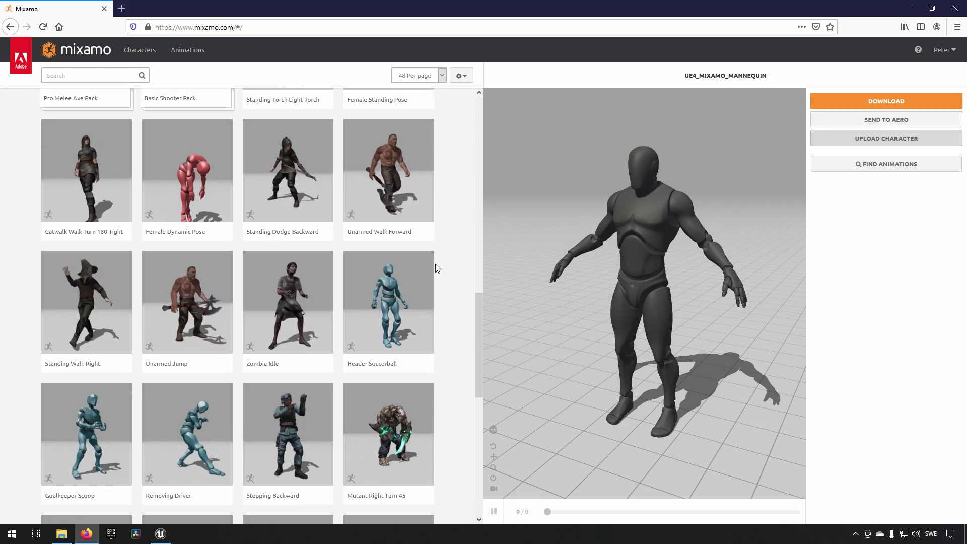
pyautogui.scroll(-3, 438, 268)
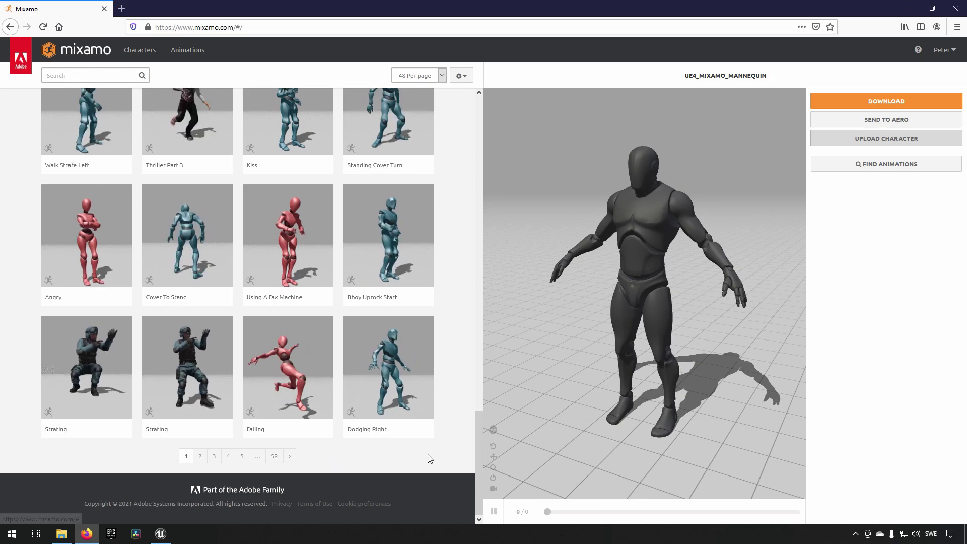
pyautogui.scroll(15, 438, 445)
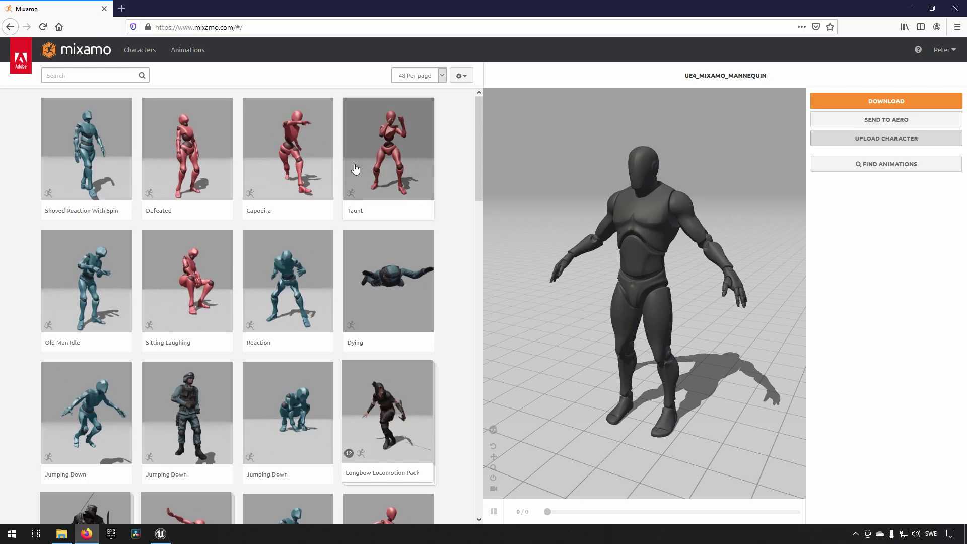
pyautogui.click(81, 76)
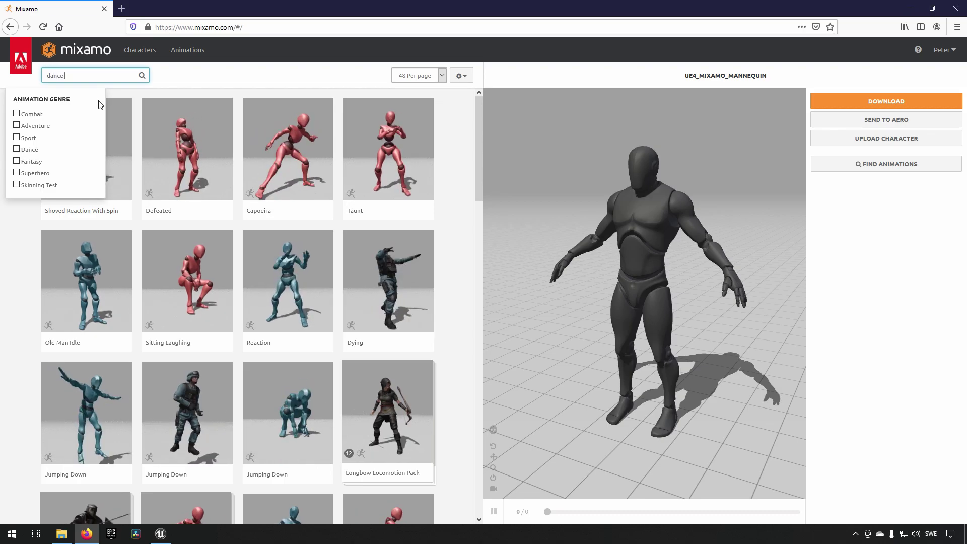
pyautogui.write('n')
pyautogui.press('Return')
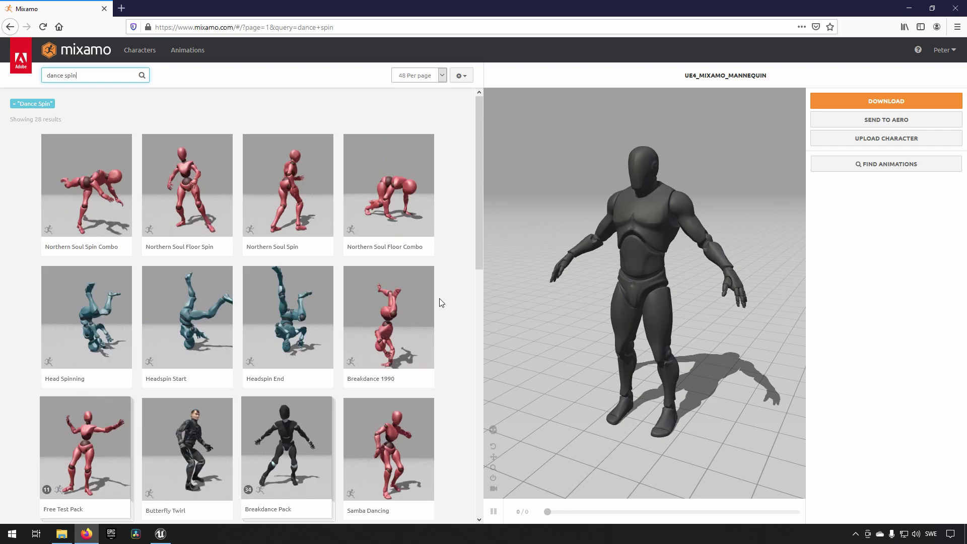
pyautogui.click(212, 194)
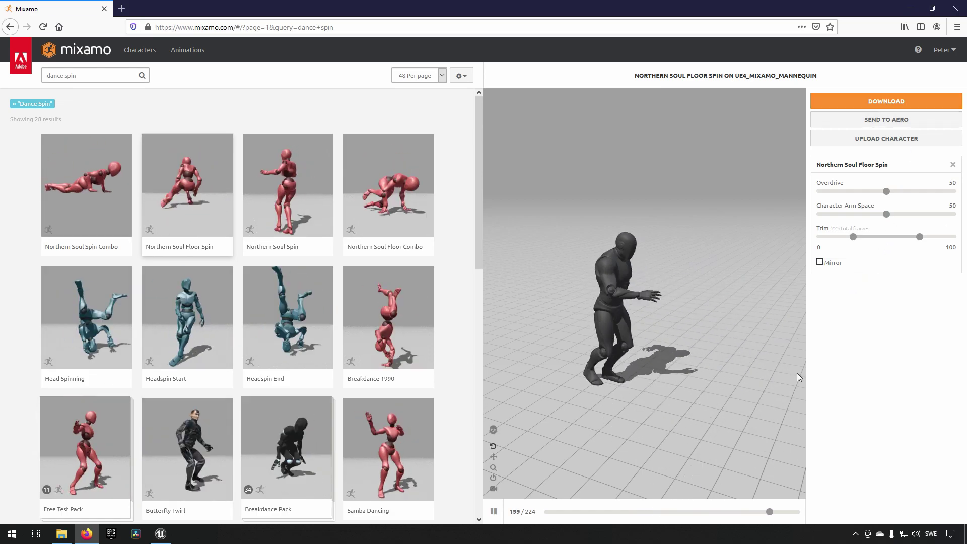
# Download the Northern Soul Floor Spin animation as FBX Binary with skin at 30 frames per second, saving the file to disk.
pyautogui.click(880, 101)
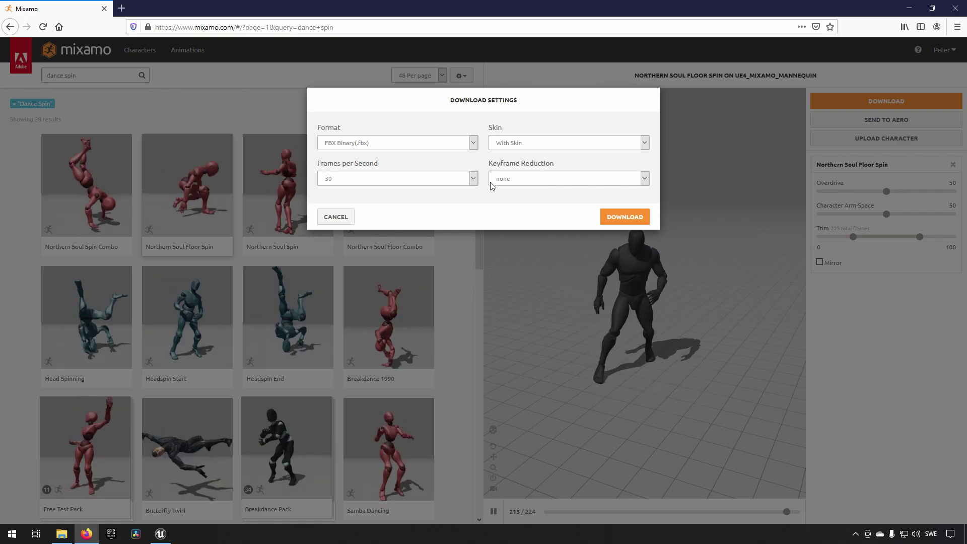
pyautogui.click(362, 178)
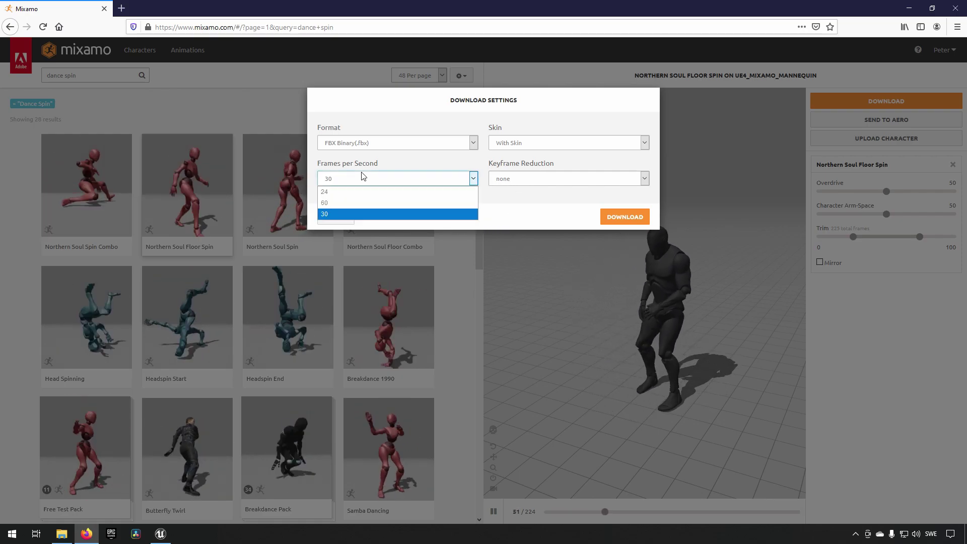
pyautogui.click(496, 216)
pyautogui.click(626, 218)
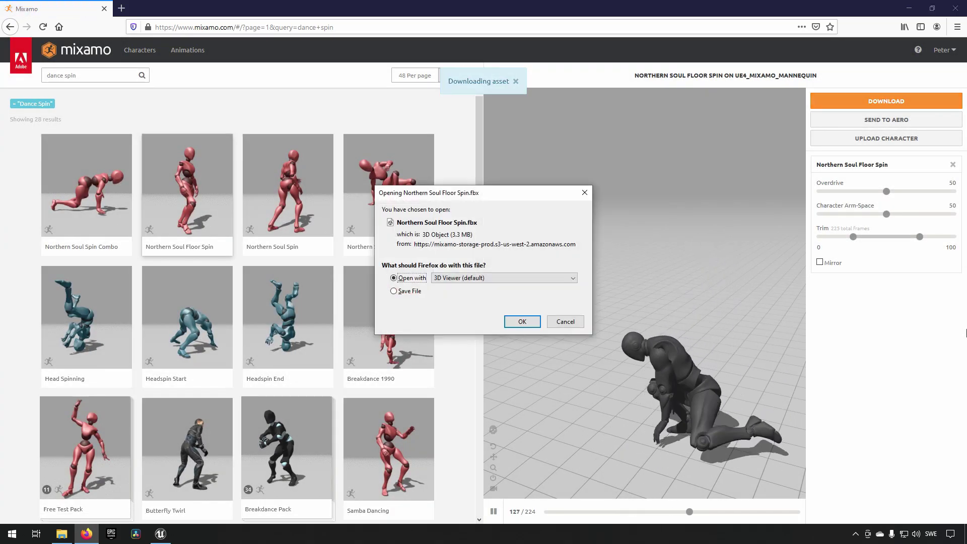
pyautogui.click(410, 292)
pyautogui.click(517, 322)
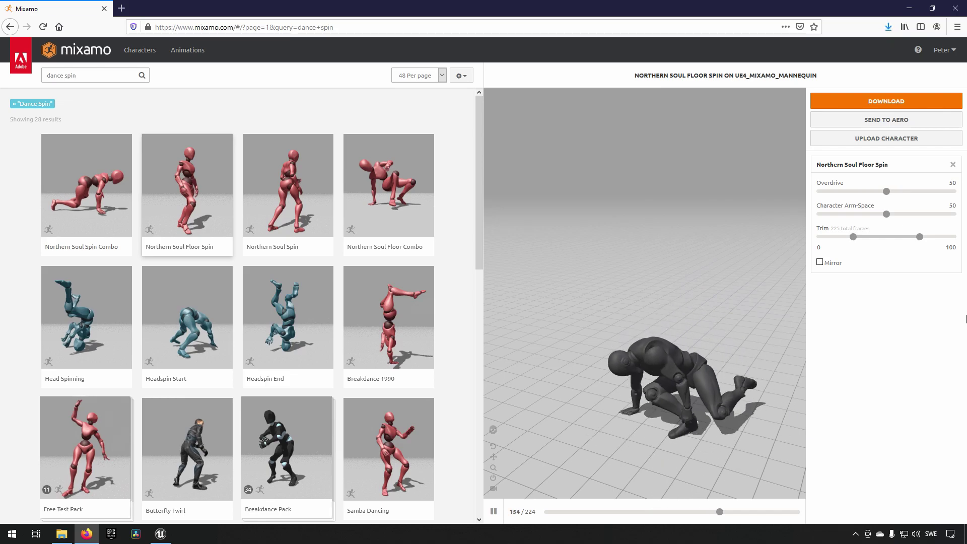
# Switch to Unreal Editor and create a folder named Mixamo inside the Content folder.
pyautogui.click(161, 535)
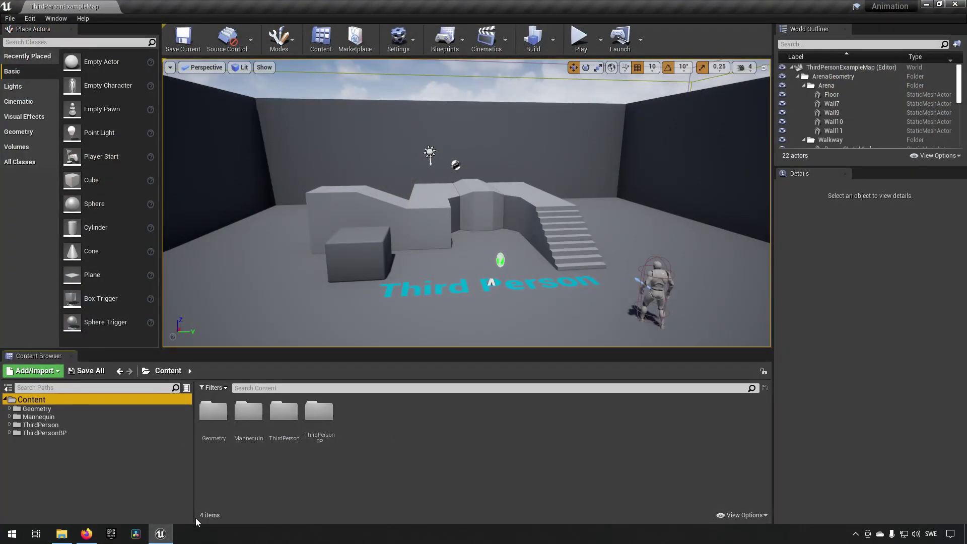
pyautogui.rightClick(47, 401)
pyautogui.click(106, 169)
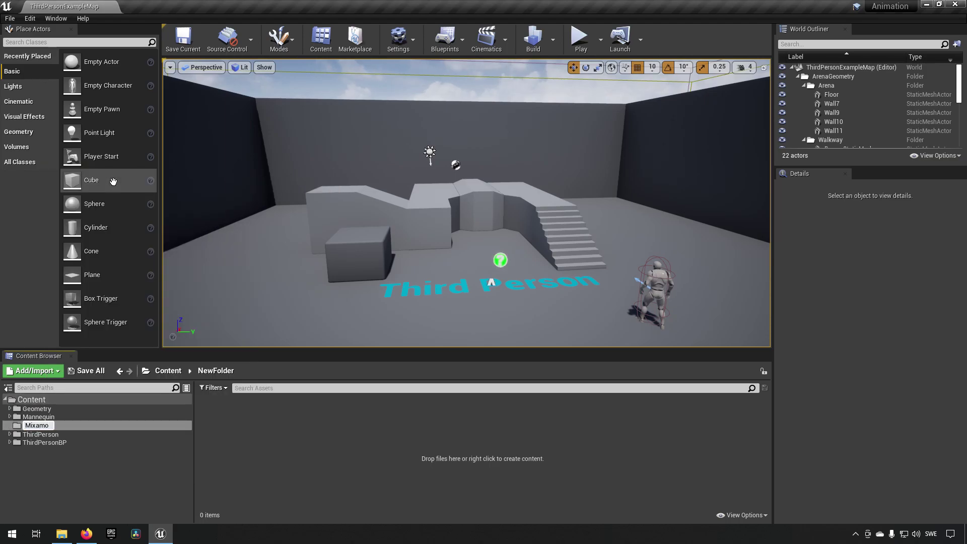
pyautogui.press('Return')
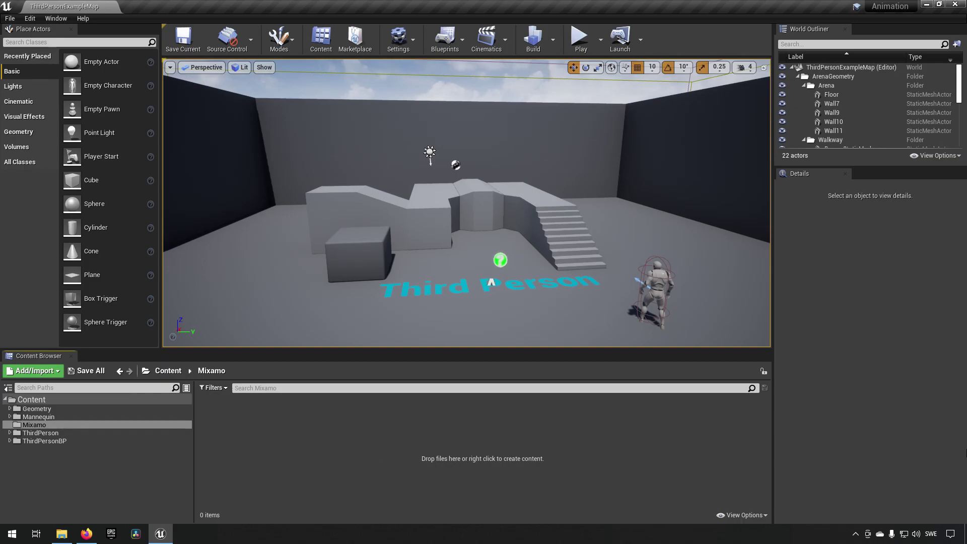
# Import UE4_Mixamo_Mannequin.fbx from Downloads into the Mixamo folder as a skeletal mesh, with no existing skeleton assigned.
pyautogui.click(60, 538)
pyautogui.moveTo(744, 303); pyautogui.dragTo(810, 201)
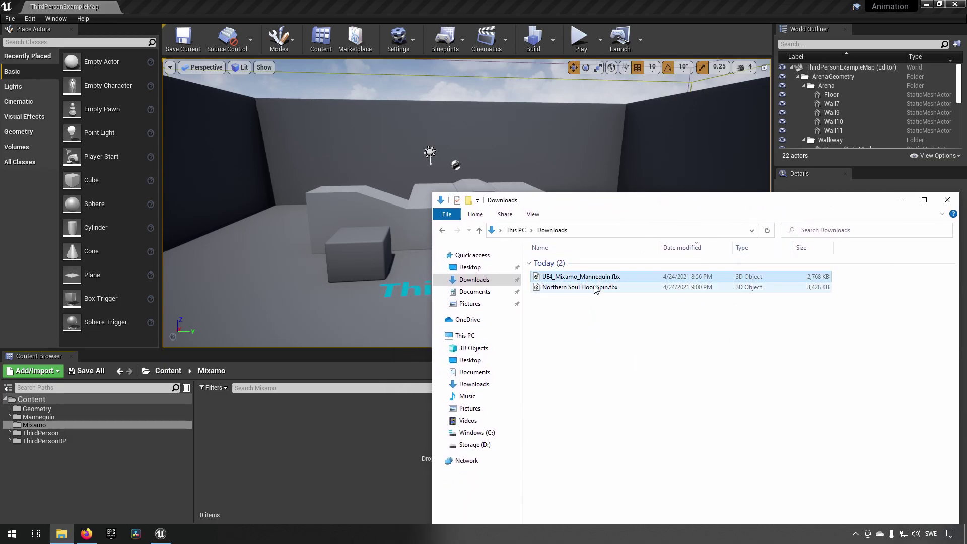
pyautogui.moveTo(595, 281); pyautogui.dragTo(501, 462)
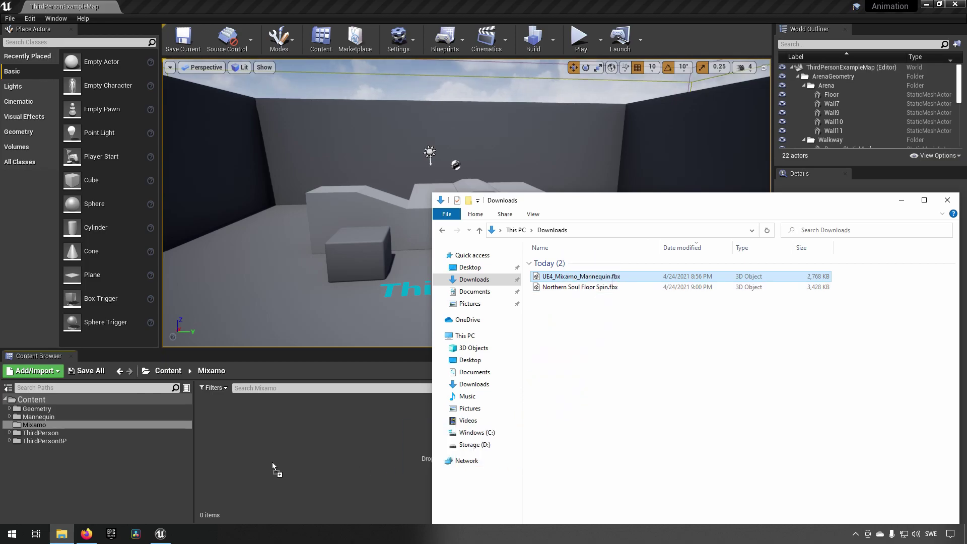
pyautogui.moveTo(274, 461); pyautogui.dragTo(274, 461)
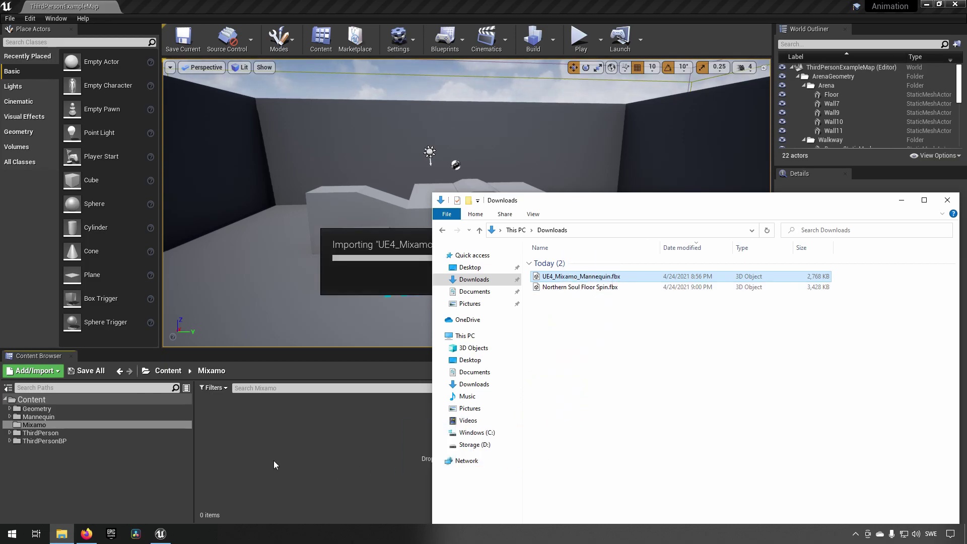
pyautogui.click(910, 200)
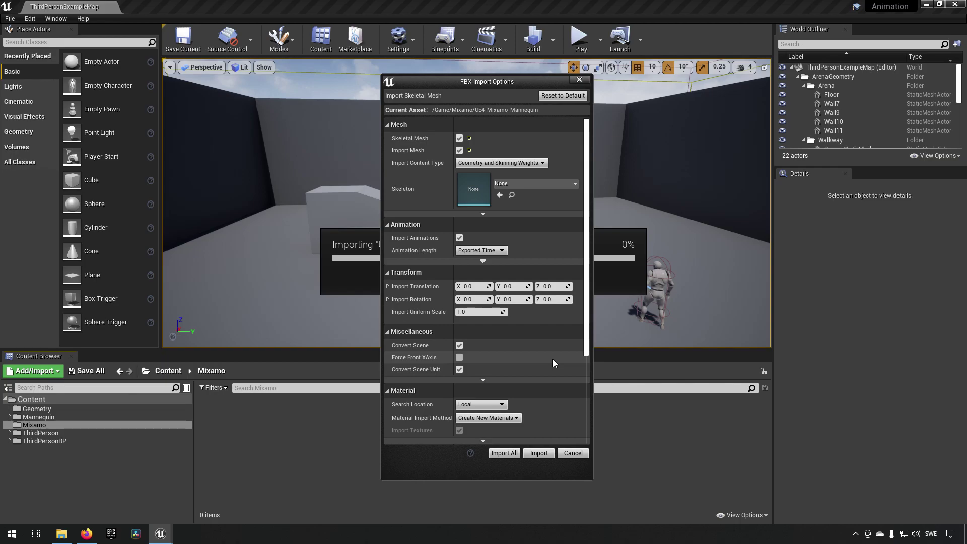
pyautogui.scroll(-5, 553, 359)
pyautogui.scroll(5, 550, 364)
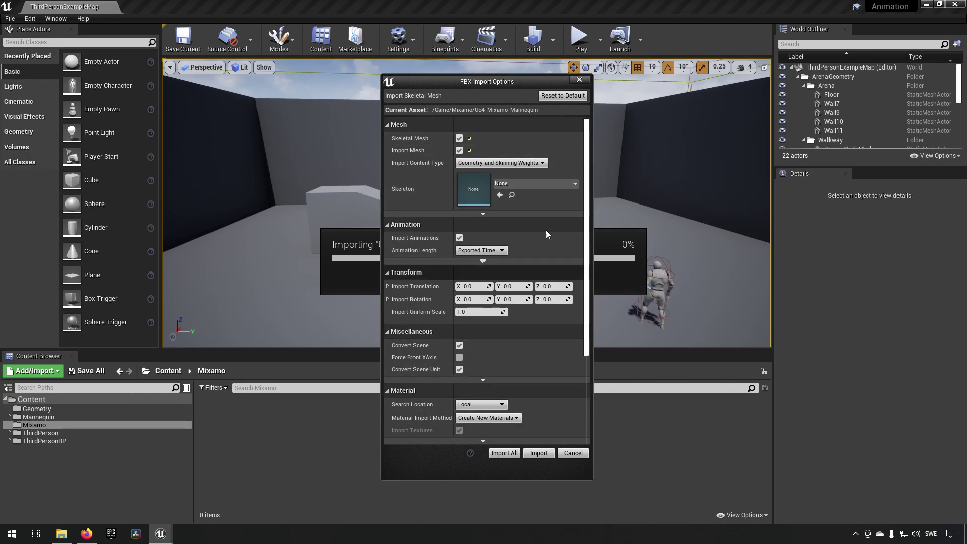
pyautogui.click(505, 454)
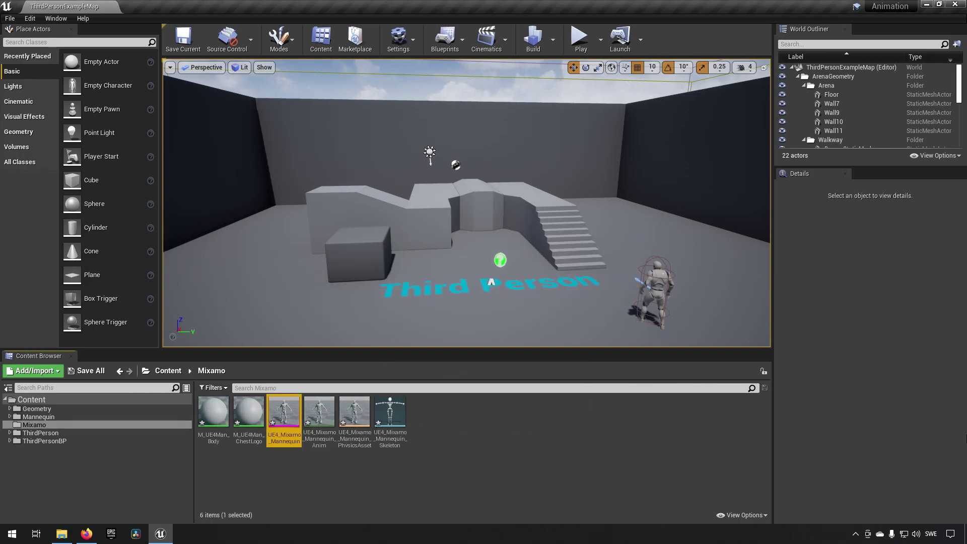
# Import Northern Soul Floor Spin.fbx from Downloads into the Mixamo folder without its mesh, using UE4_Mixamo_Mannequin_Skeleton with Convert Scene Unit enabled.
pyautogui.click(62, 534)
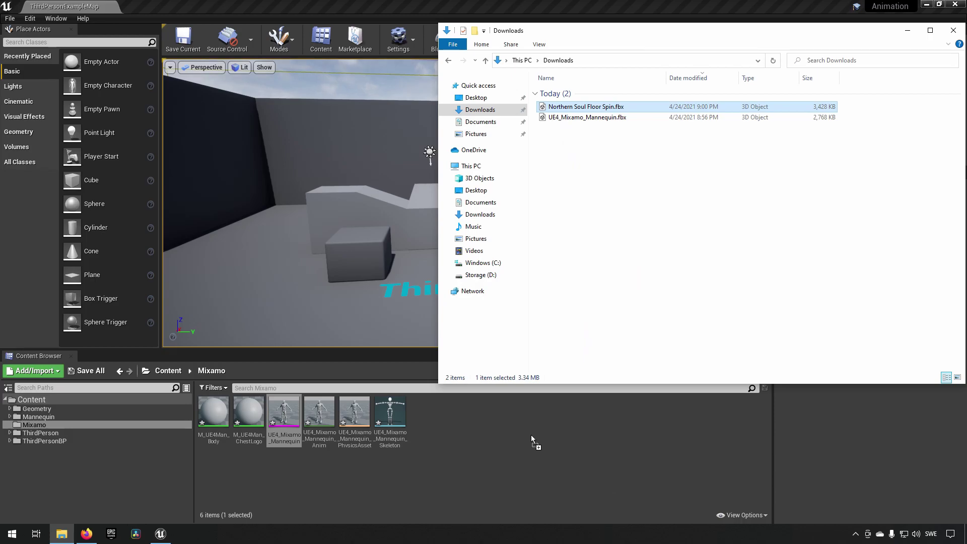
pyautogui.moveTo(534, 442); pyautogui.dragTo(534, 441)
pyautogui.click(908, 31)
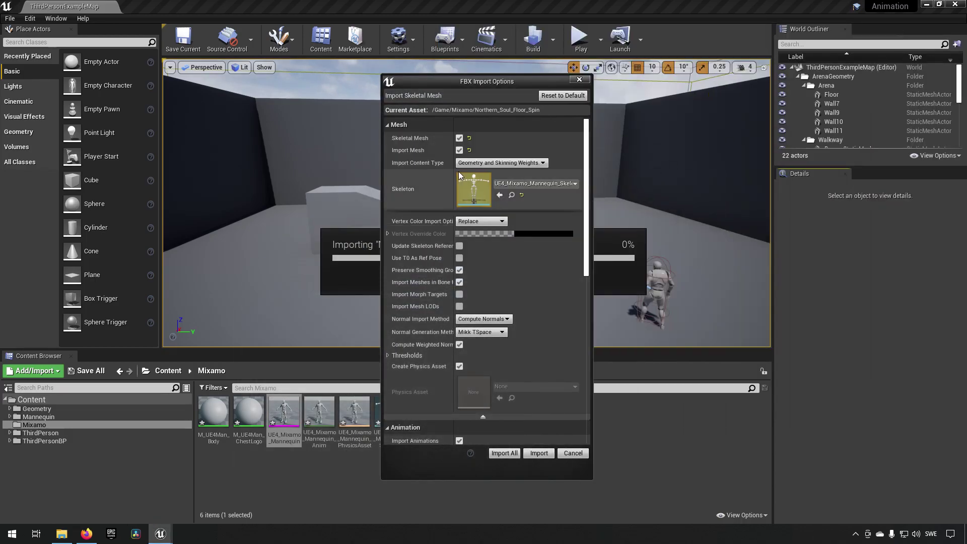
pyautogui.click(460, 139)
pyautogui.click(459, 139)
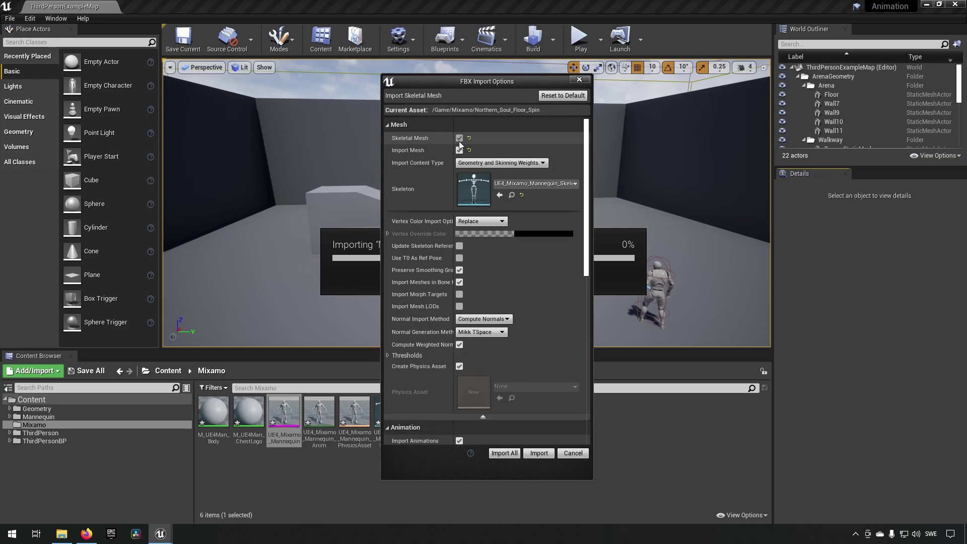
pyautogui.click(460, 151)
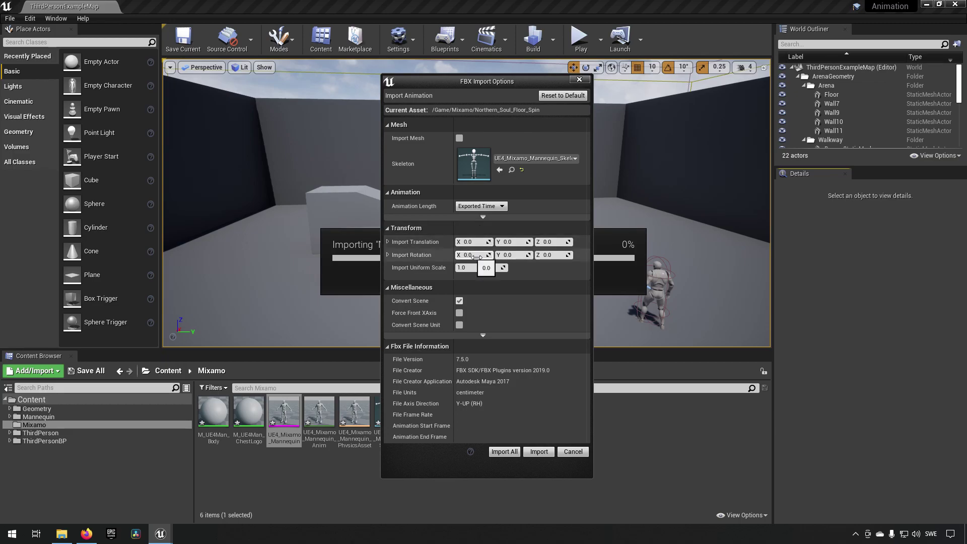
pyautogui.click(459, 325)
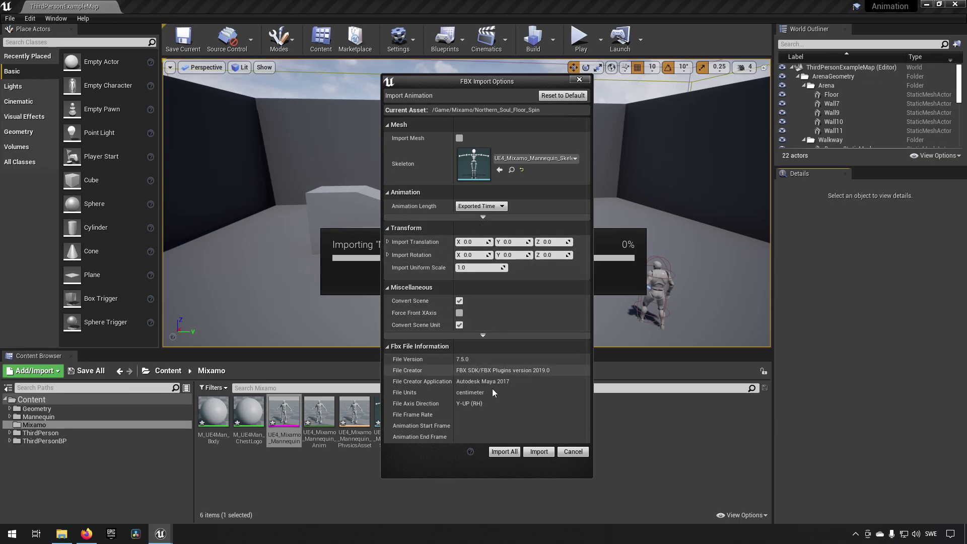
pyautogui.click(515, 451)
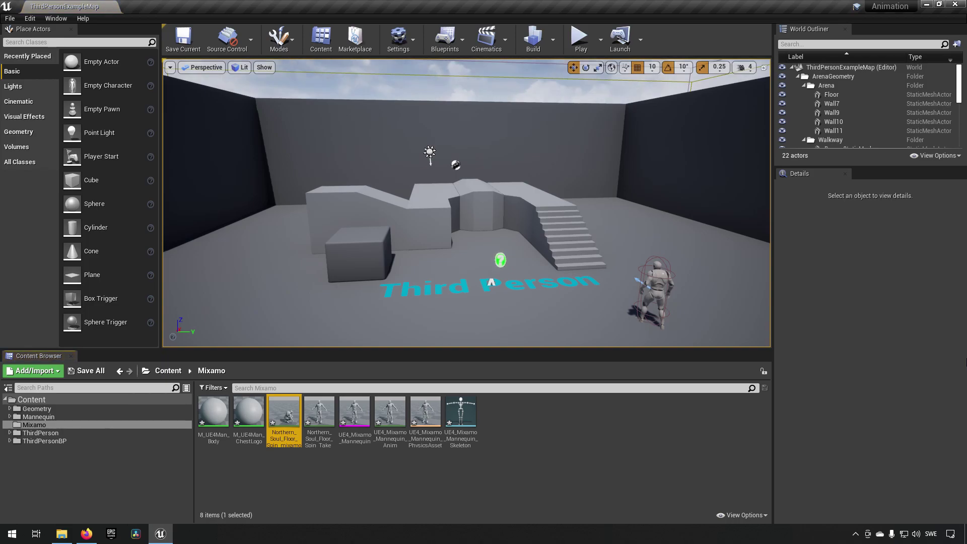
# Place the Northern Soul Floor Spin animation on the floor of the level and simulate the level to preview it.
pyautogui.scroll(-4, 400, 324)
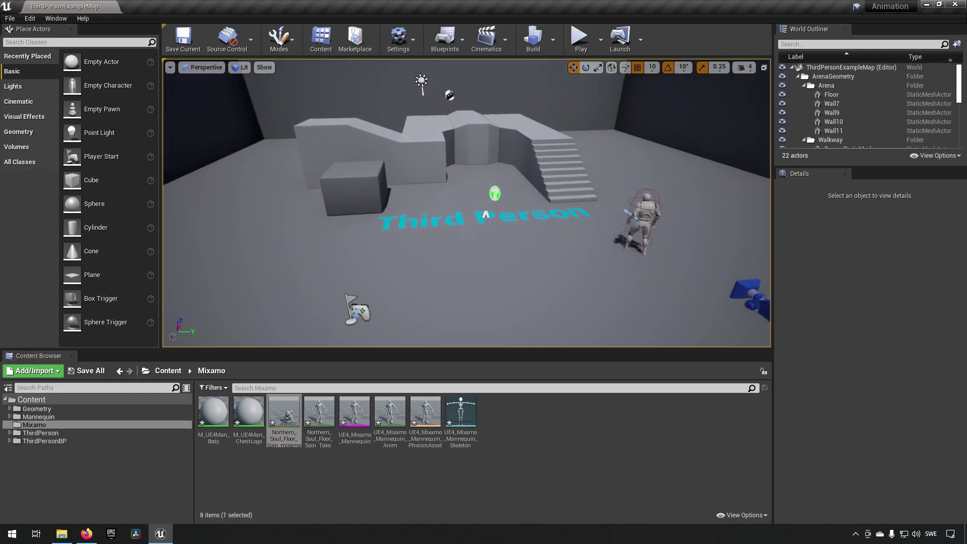
pyautogui.moveTo(288, 430); pyautogui.dragTo(372, 251)
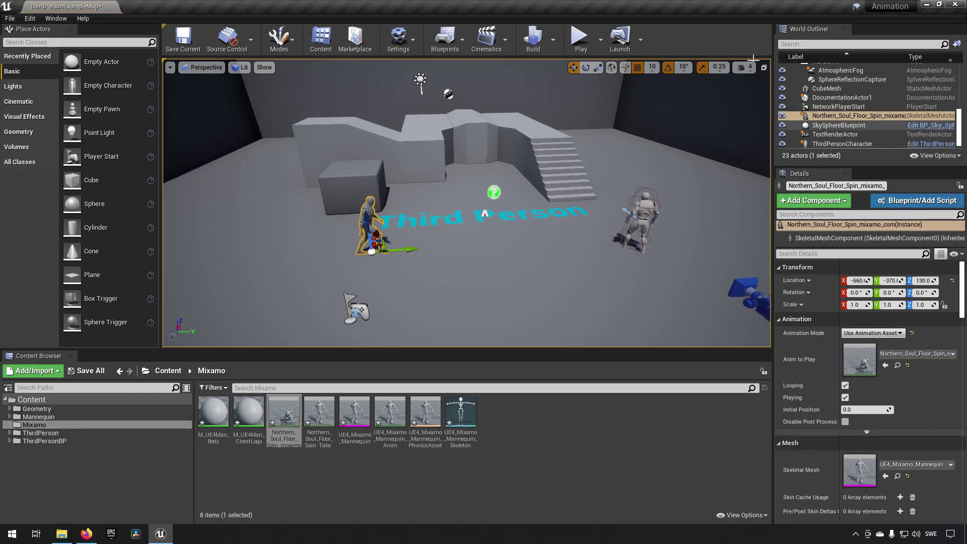
pyautogui.click(601, 40)
pyautogui.click(633, 128)
pyautogui.moveTo(639, 134); pyautogui.dragTo(527, 185, button='right')
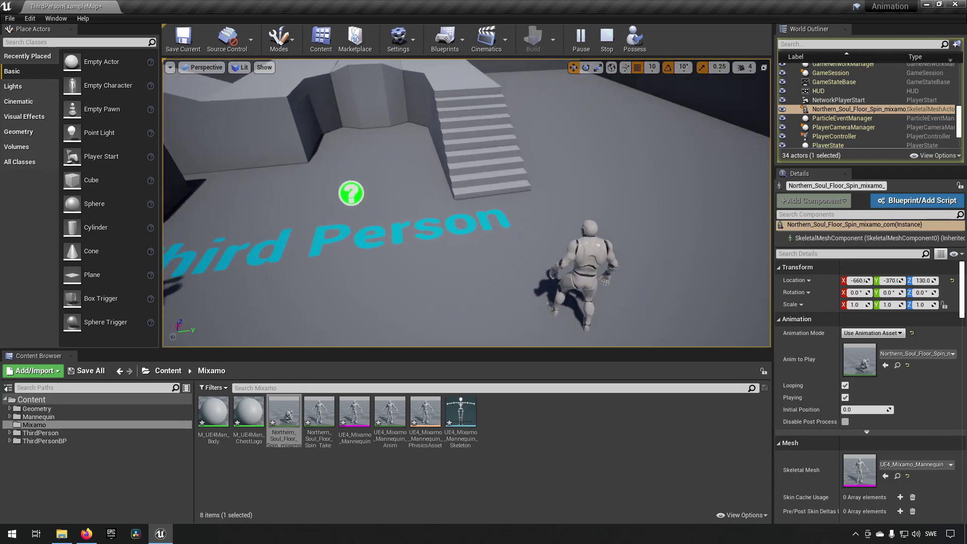
pyautogui.scroll(-5, 467, 202)
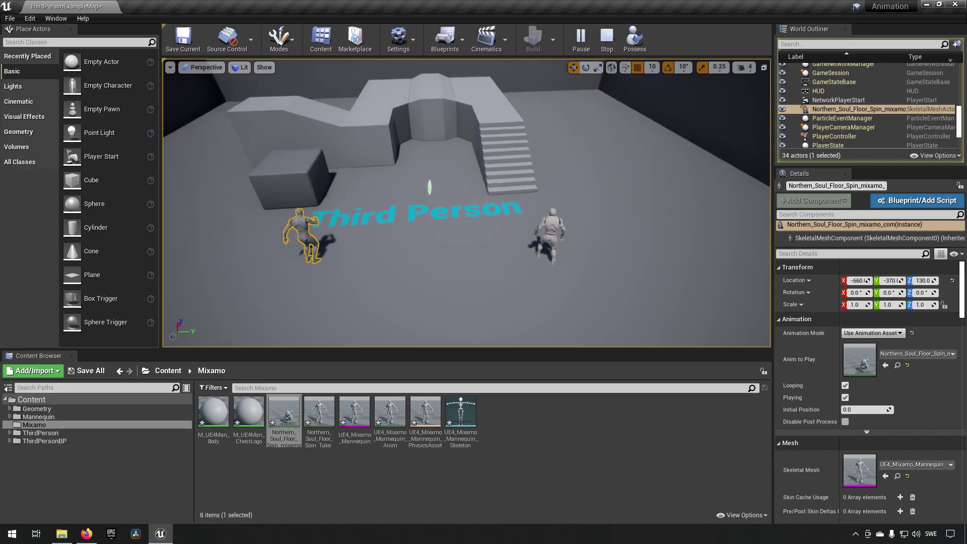
pyautogui.click(616, 40)
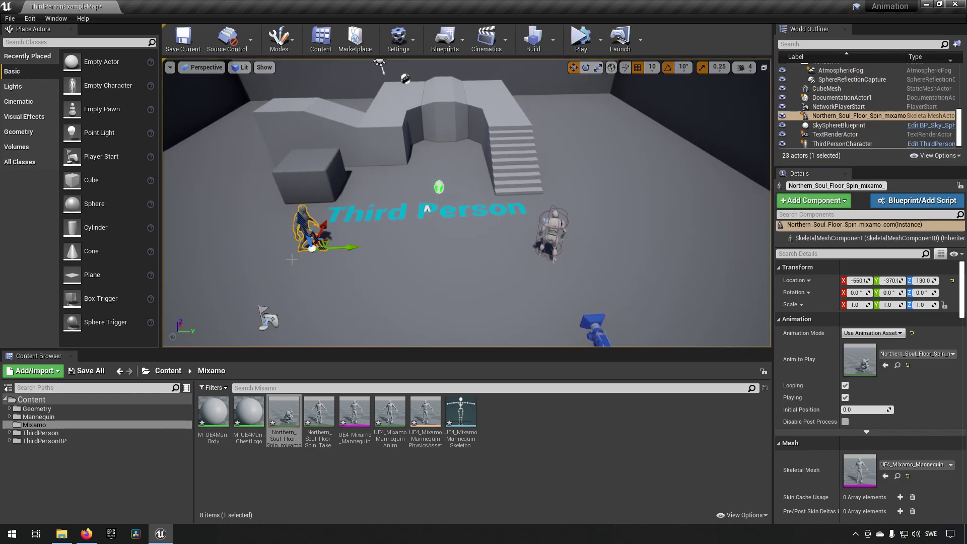
# Save all the imported assets in the Mixamo folder.
pyautogui.click(214, 413)
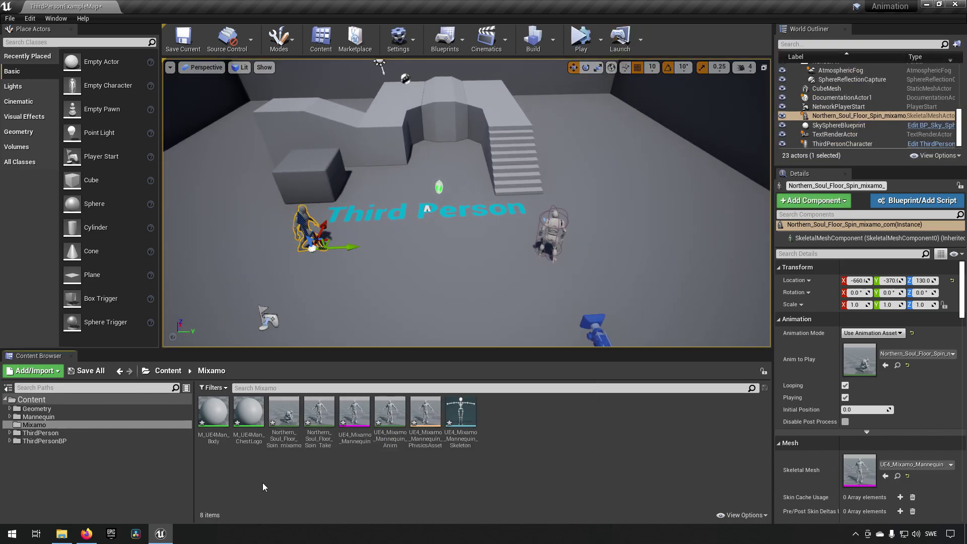
pyautogui.keyDown('shift'); pyautogui.click(461, 419); pyautogui.keyUp('shift')
pyautogui.hotkey('ctrl', 's')
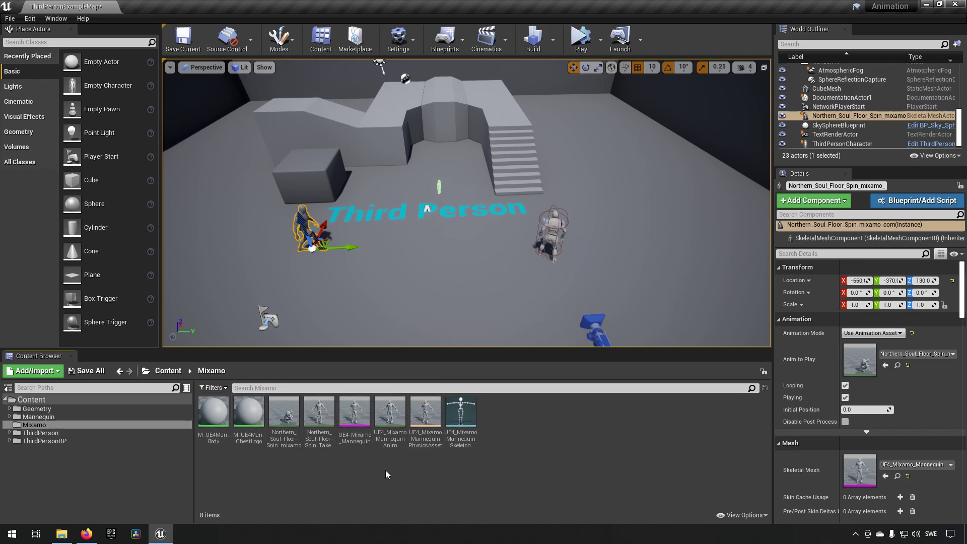
# Open the UE4_Mixamo_Mannequin skeletal mesh from the Mixamo folder in its own editor window.
pyautogui.click(355, 416)
pyautogui.click(661, 465)
pyautogui.hotkey('ctrl', 'z')
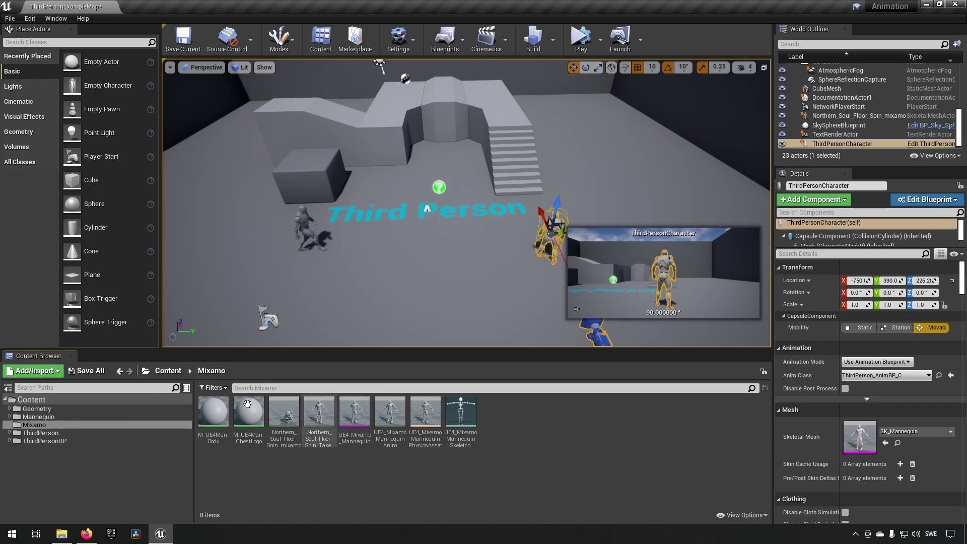
pyautogui.moveTo(378, 430)
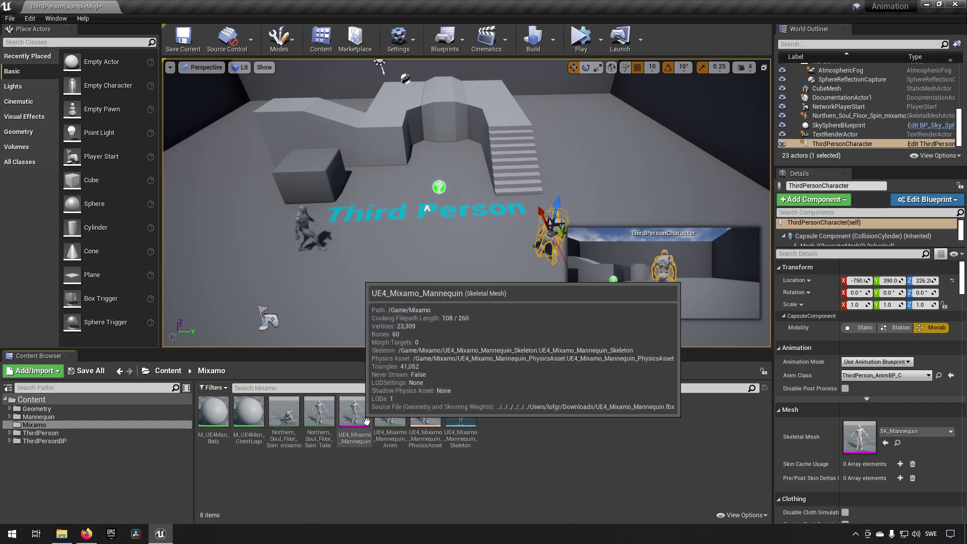
pyautogui.doubleClick(366, 421)
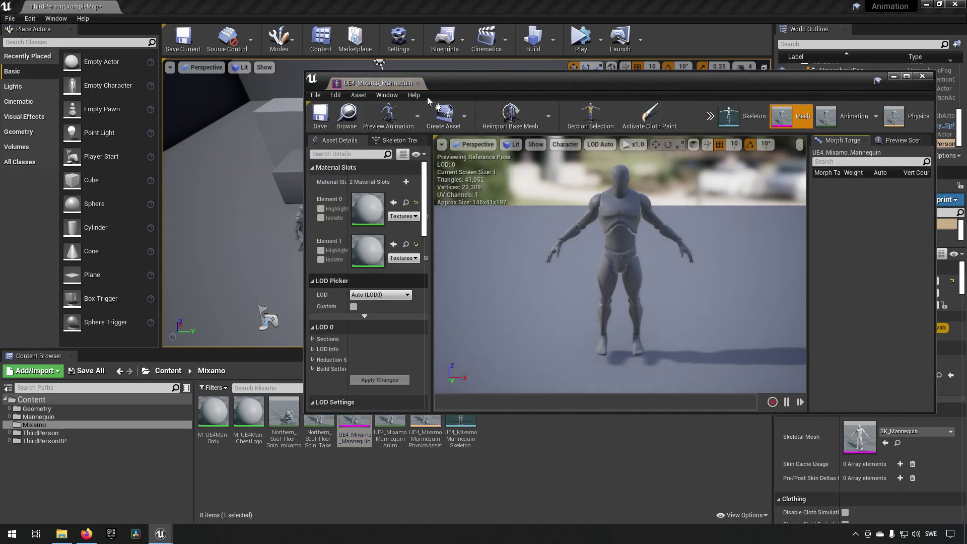
pyautogui.moveTo(515, 77); pyautogui.dragTo(247, 104)
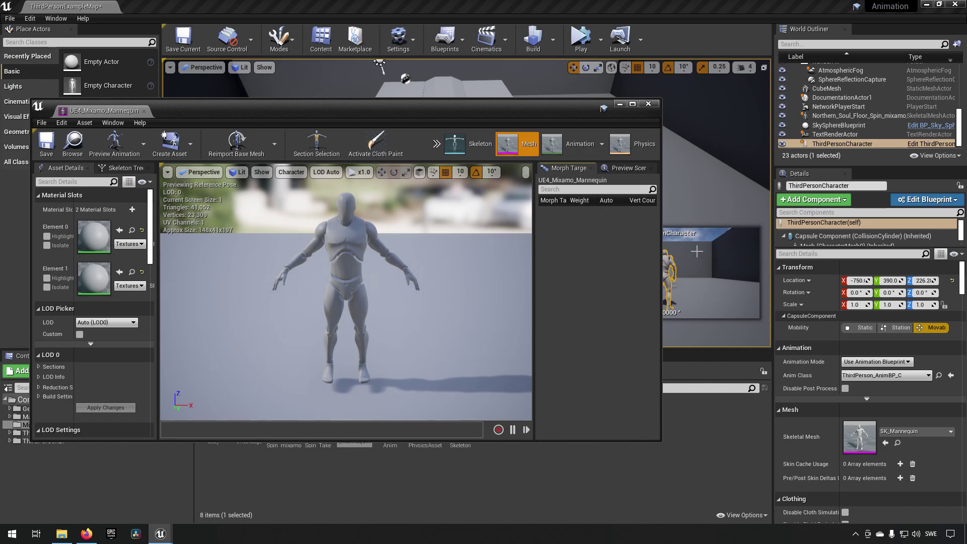
# Locate the skeletal mesh used by the ThirdPersonCharacter blueprint's Mesh component and open that SK_Mannequin asset.
pyautogui.click(933, 145)
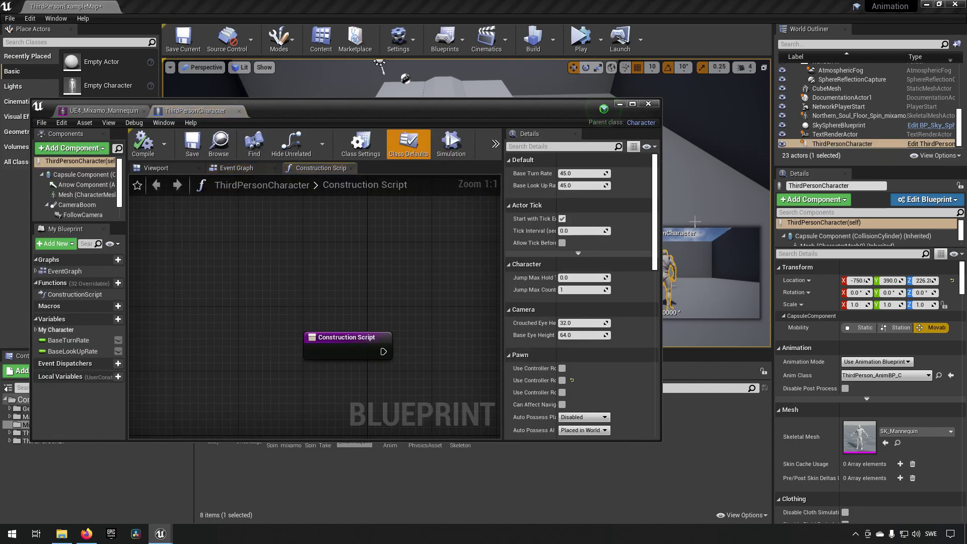
pyautogui.click(91, 195)
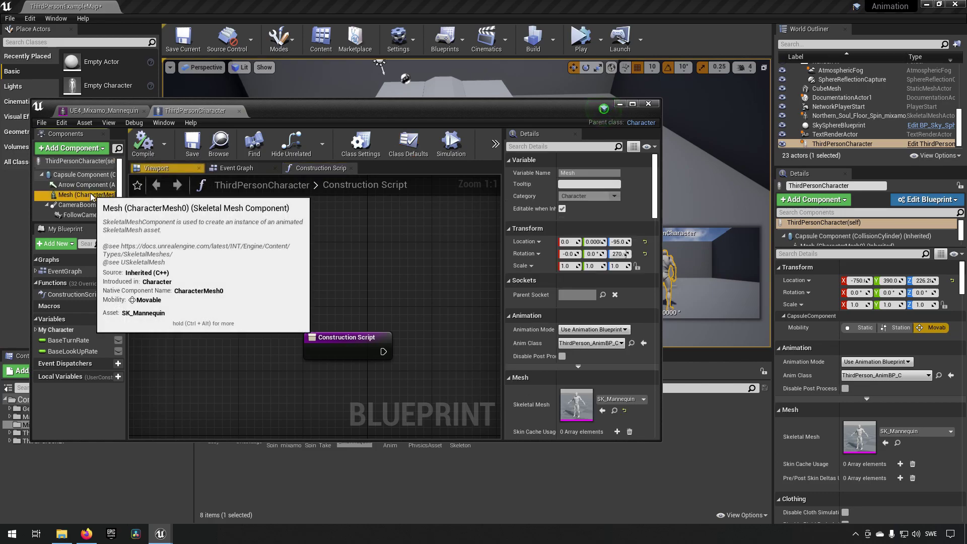
pyautogui.click(614, 411)
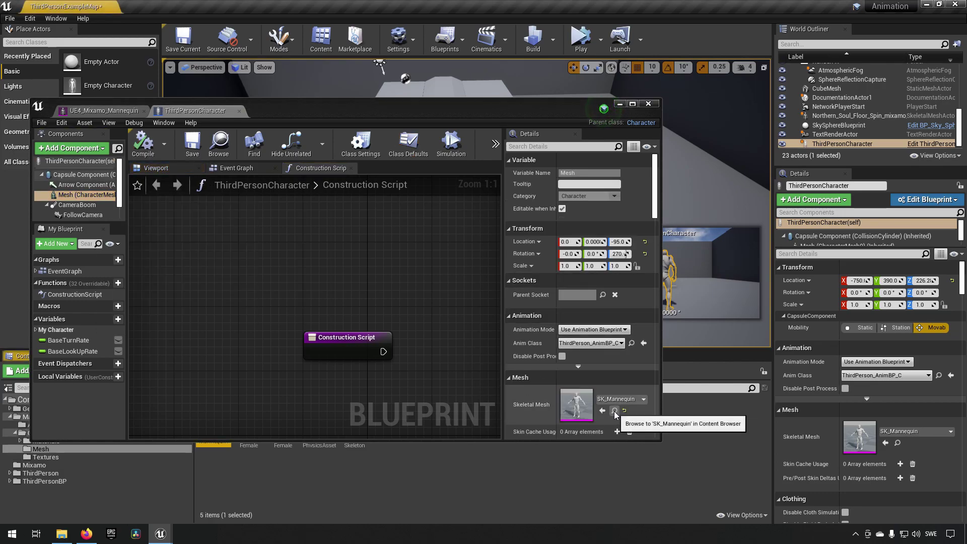
pyautogui.moveTo(298, 110); pyautogui.dragTo(519, 25)
pyautogui.doubleClick(213, 412)
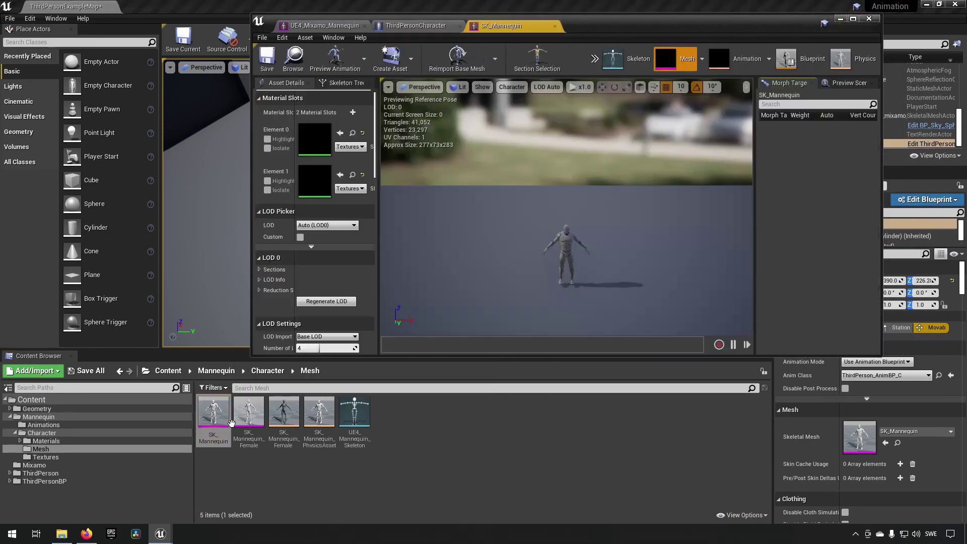
pyautogui.moveTo(621, 26); pyautogui.dragTo(559, 123)
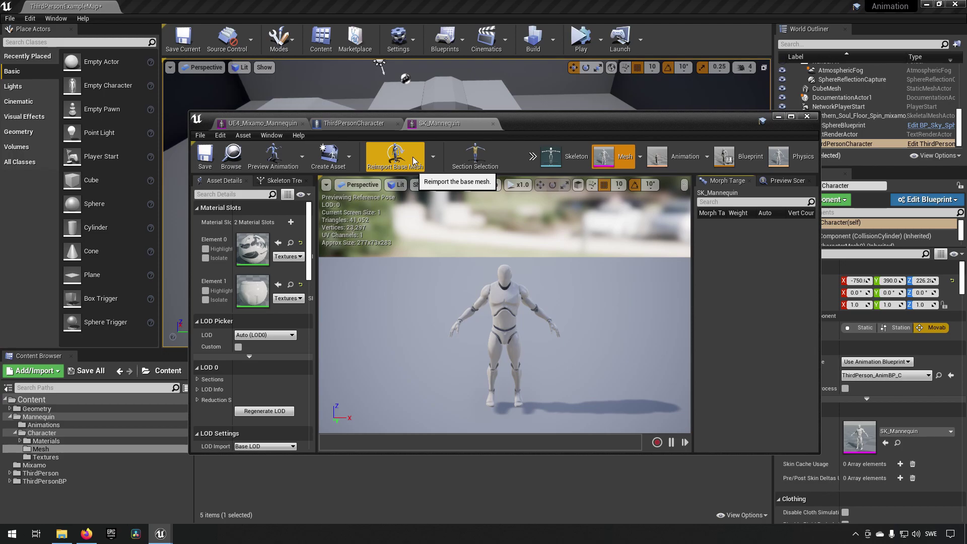
# Dock the UE4_Mixamo_Mannequin and SK_Mannequin mesh editors in the main editor window.
pyautogui.click(263, 122)
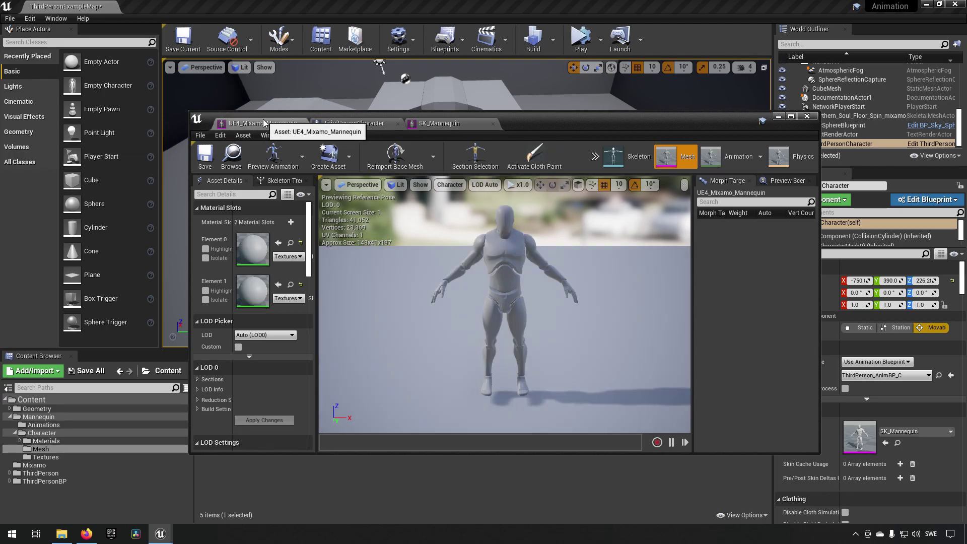
pyautogui.moveTo(571, 119); pyautogui.dragTo(503, 19)
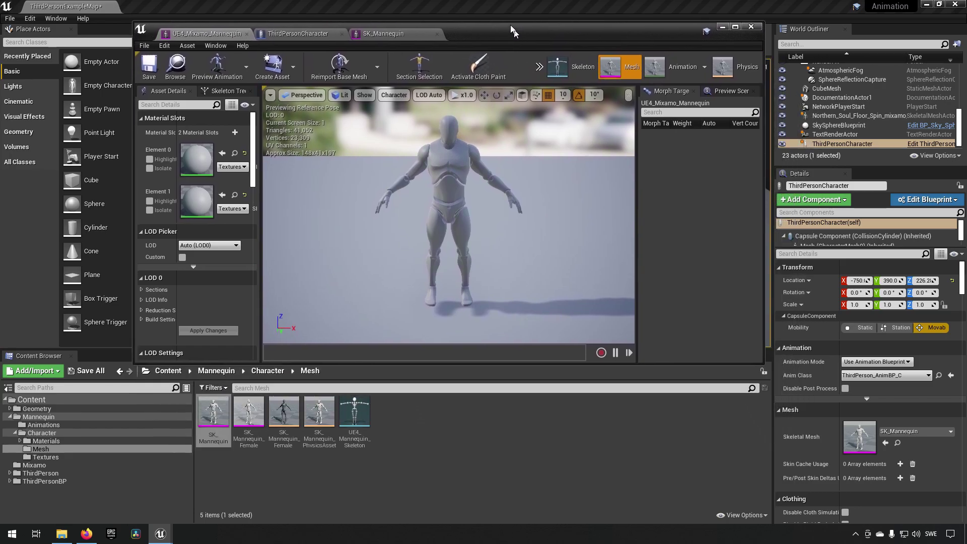
pyautogui.moveTo(200, 21); pyautogui.dragTo(197, 16)
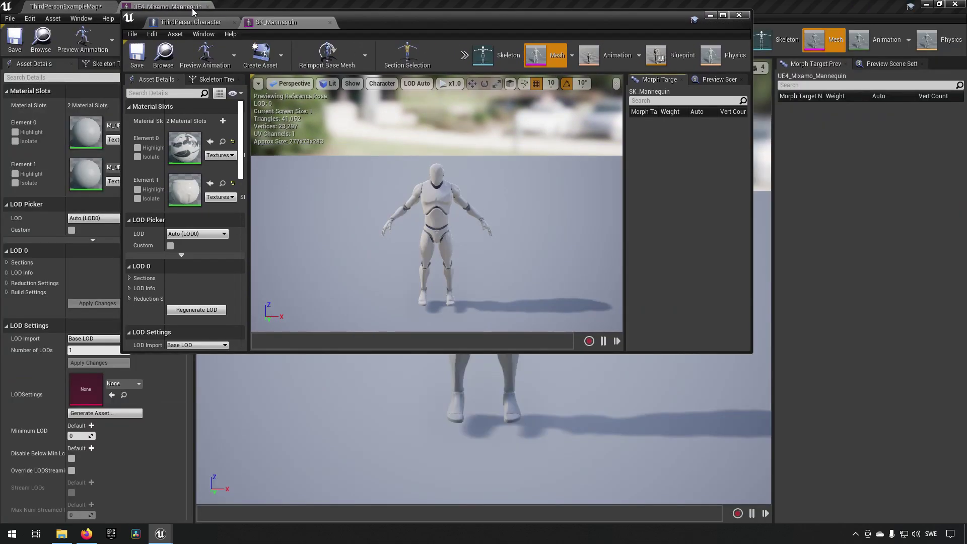
pyautogui.moveTo(277, 12); pyautogui.dragTo(262, 6)
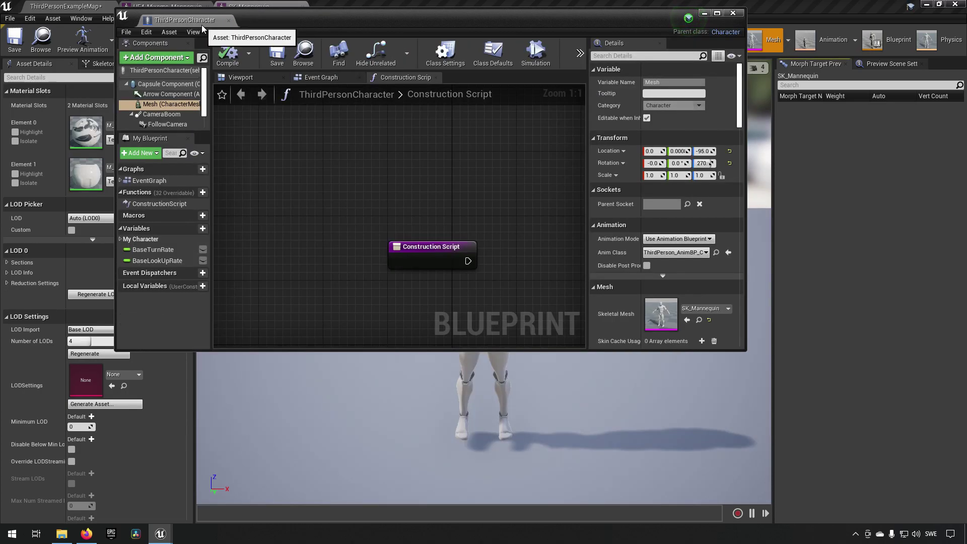
pyautogui.click(245, 6)
# Review the asset details of the UE4_Mixamo_Mannequin mesh and open its skeleton.
pyautogui.click(168, 7)
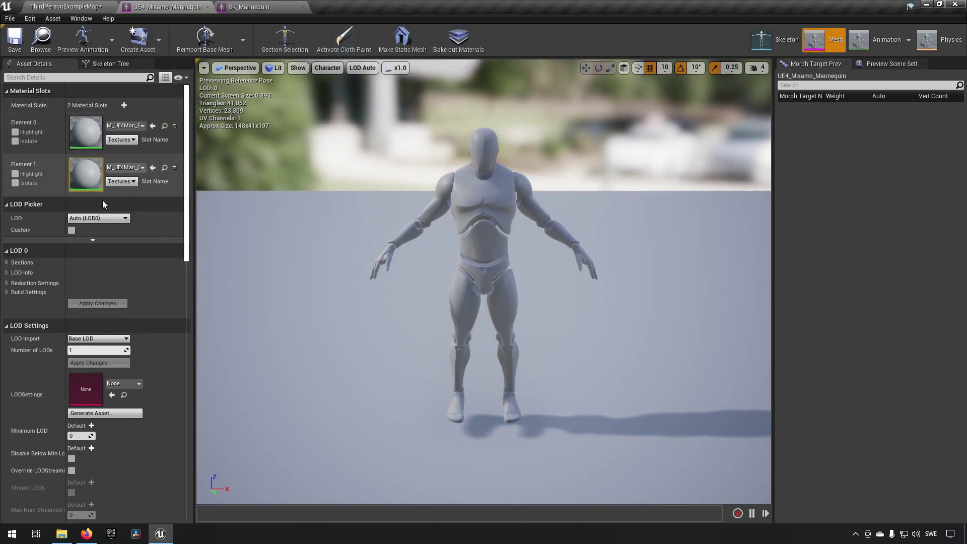
pyautogui.scroll(-5, 122, 255)
pyautogui.scroll(-9, 122, 256)
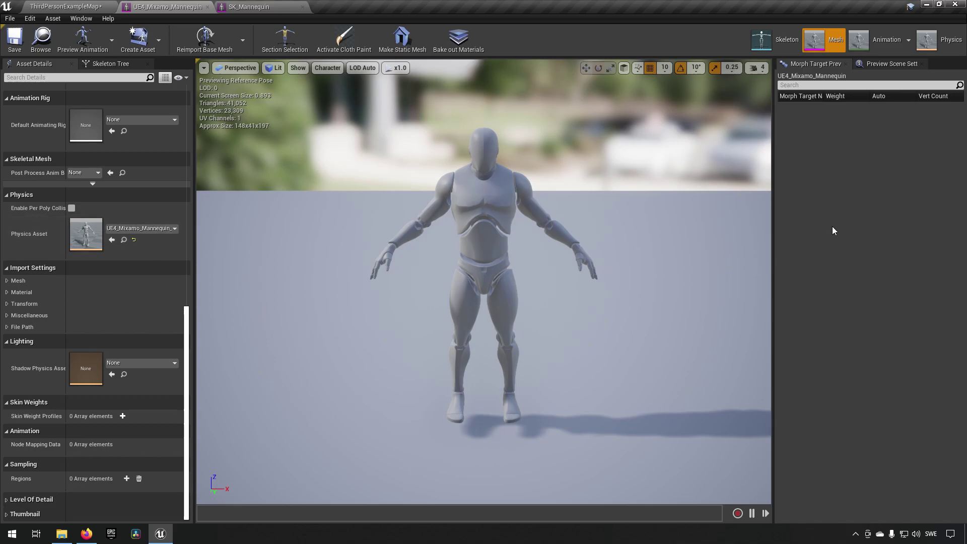
pyautogui.click(761, 40)
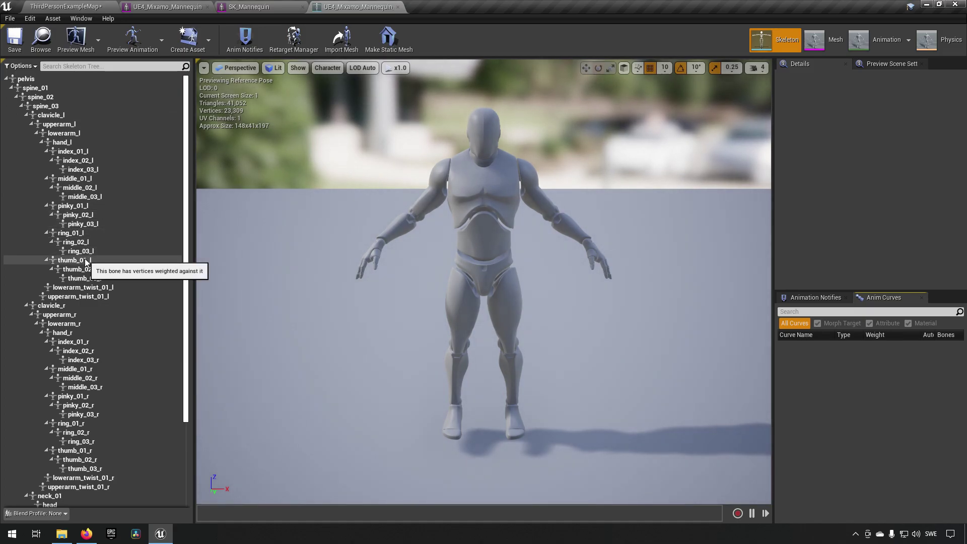
# Set the UE4_Mixamo_Mannequin skeleton's retargeting rig to Humanoid, save the skeleton, and show the preview scene settings.
pyautogui.click(89, 20)
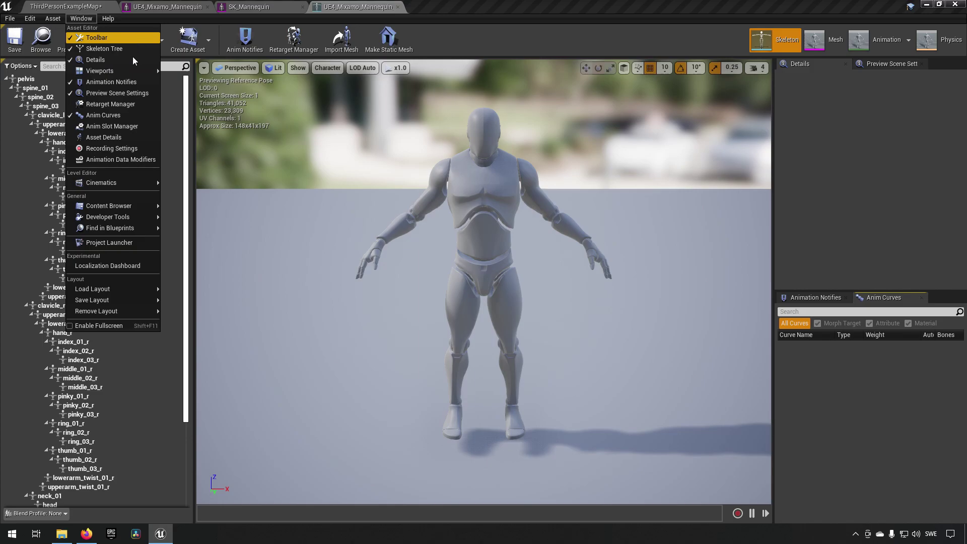
pyautogui.click(111, 104)
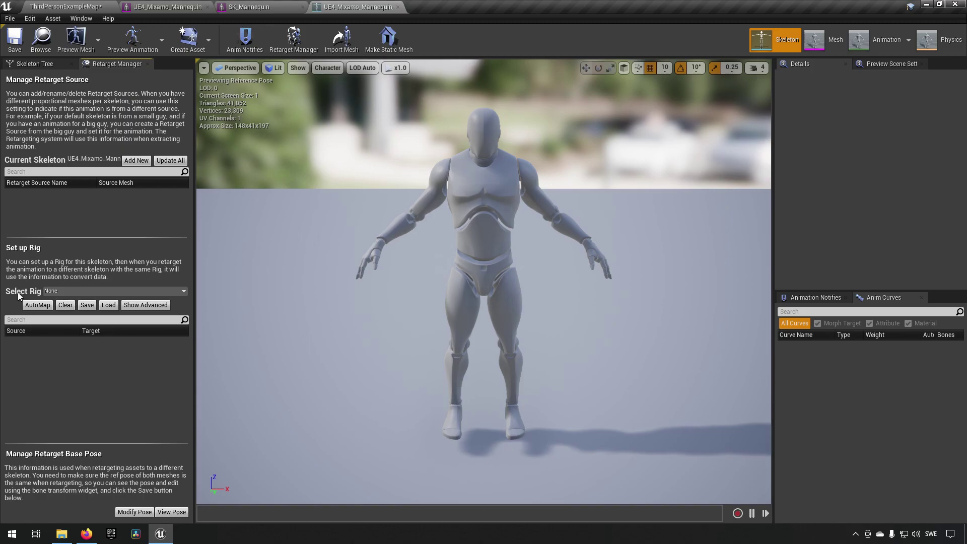
pyautogui.click(102, 292)
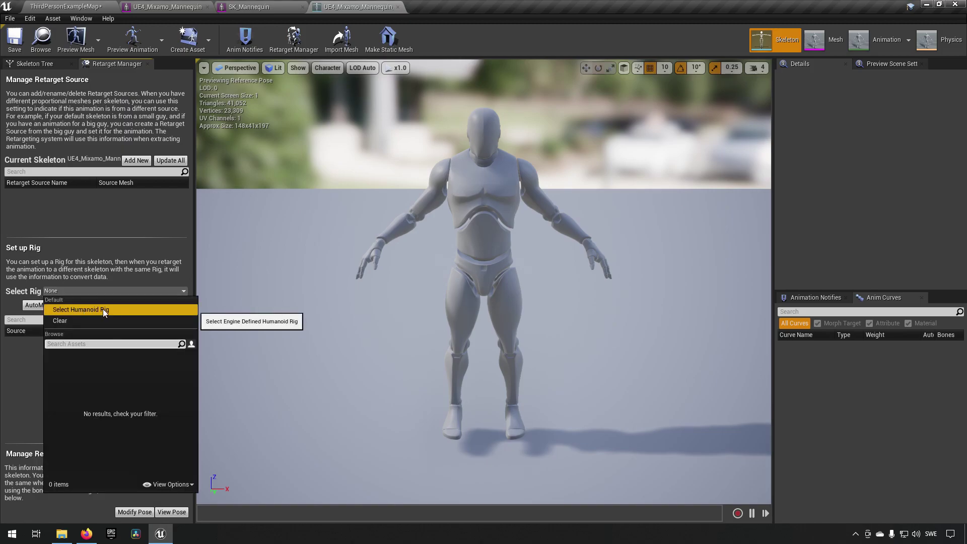
pyautogui.click(99, 310)
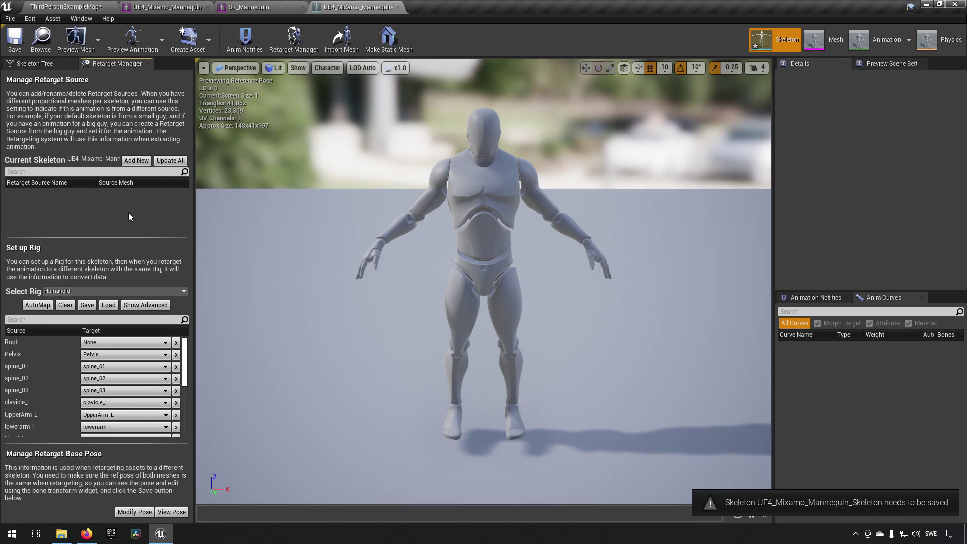
pyautogui.click(10, 51)
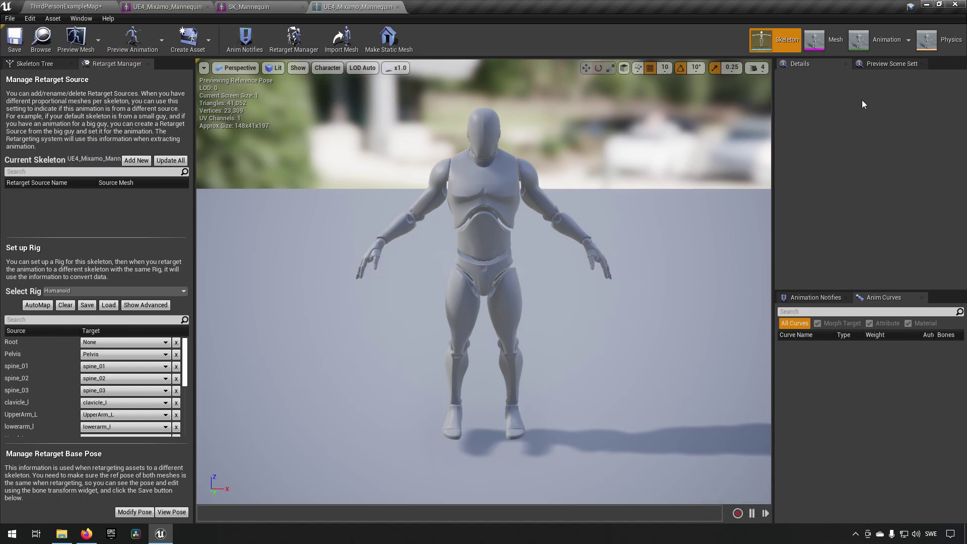
pyautogui.click(891, 64)
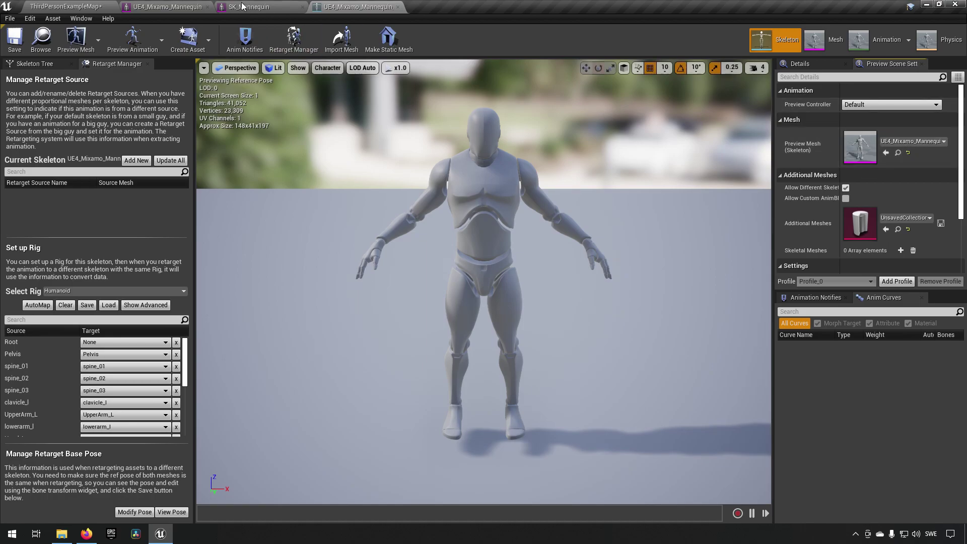
# Open the skeleton used by the SK_Mannequin mesh and show its Retarget Manager.
pyautogui.click(258, 7)
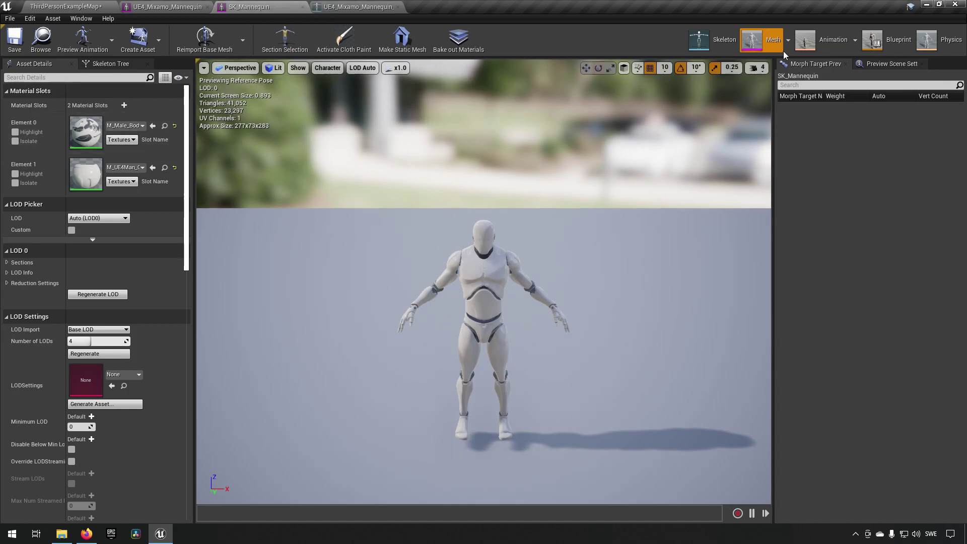
pyautogui.click(715, 34)
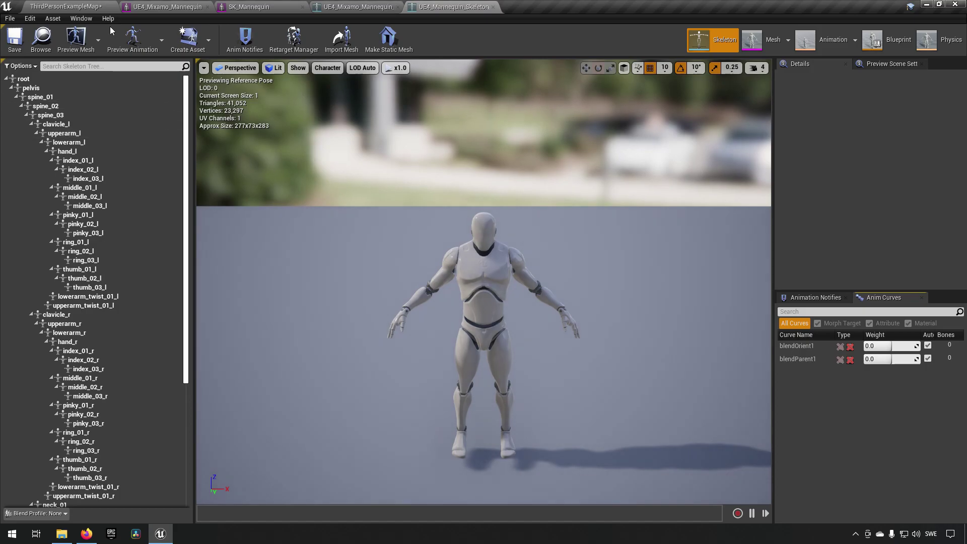
pyautogui.click(94, 20)
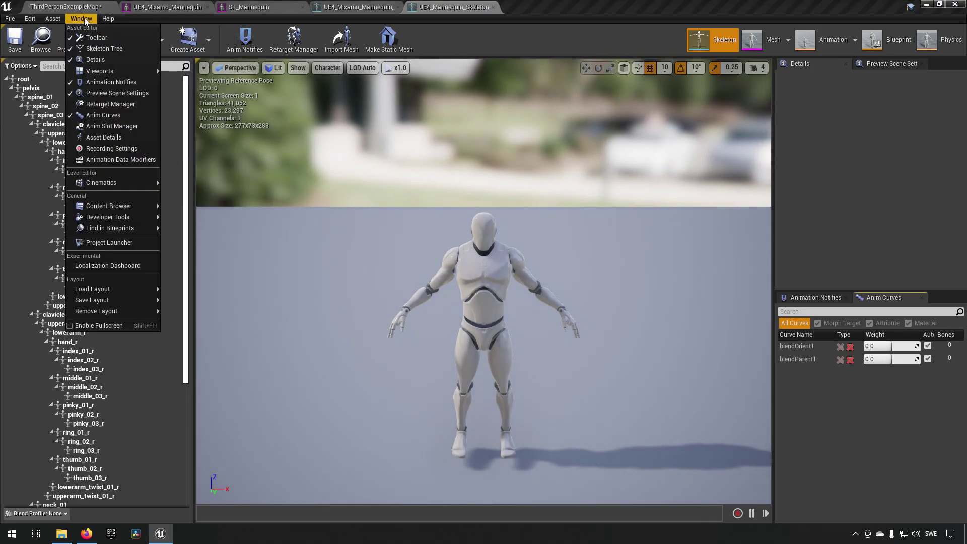
pyautogui.click(110, 104)
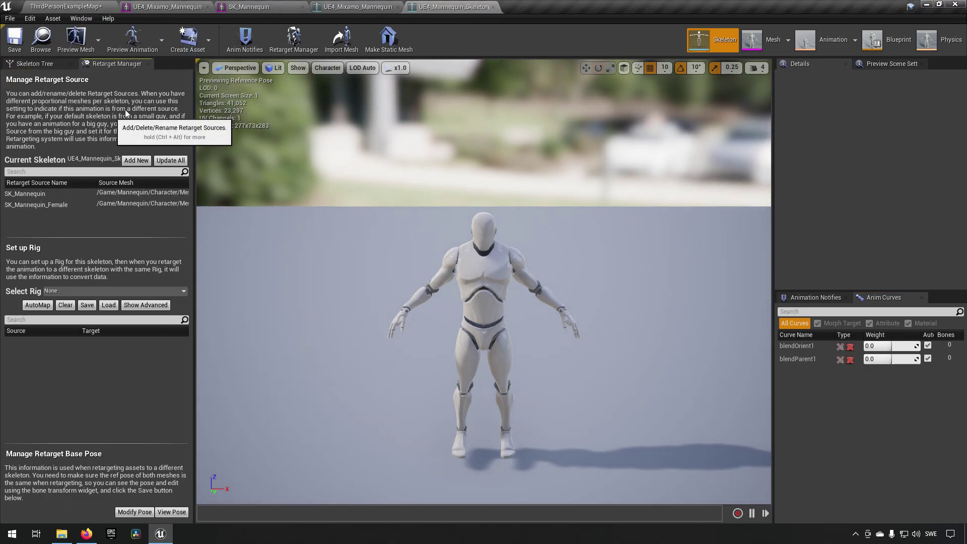
# Set the UE4_Mannequin_Skeleton's retargeting rig to Humanoid, save the skeleton, and show the preview scene settings.
pyautogui.click(77, 291)
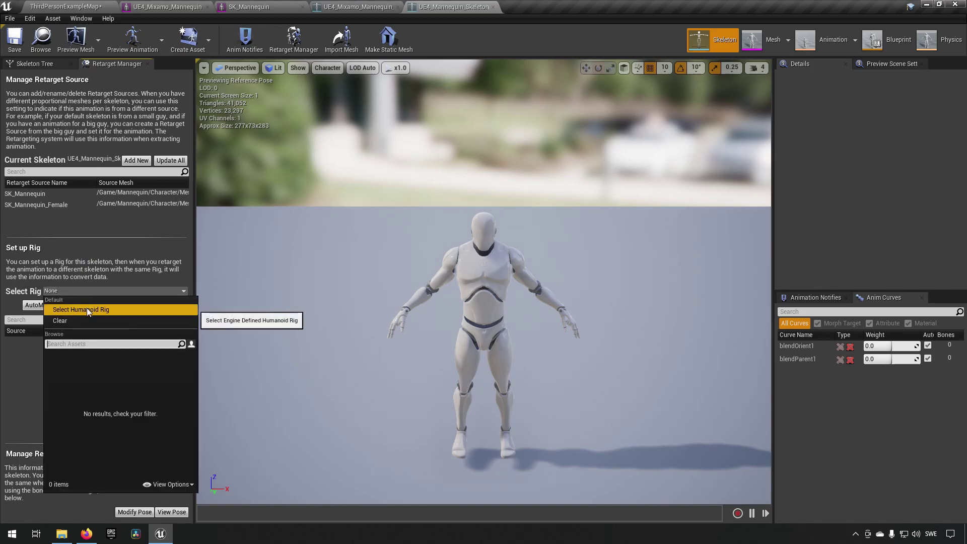
pyautogui.click(87, 308)
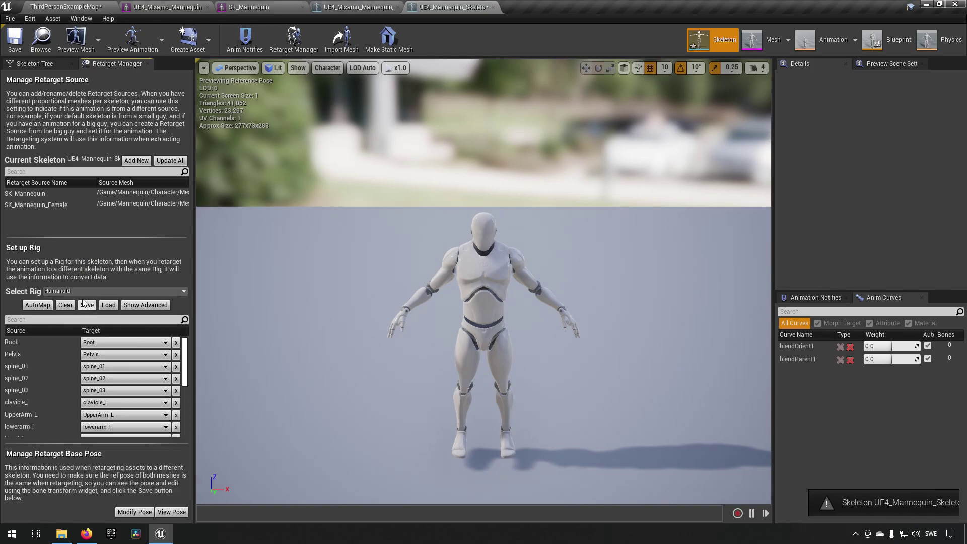
pyautogui.click(12, 43)
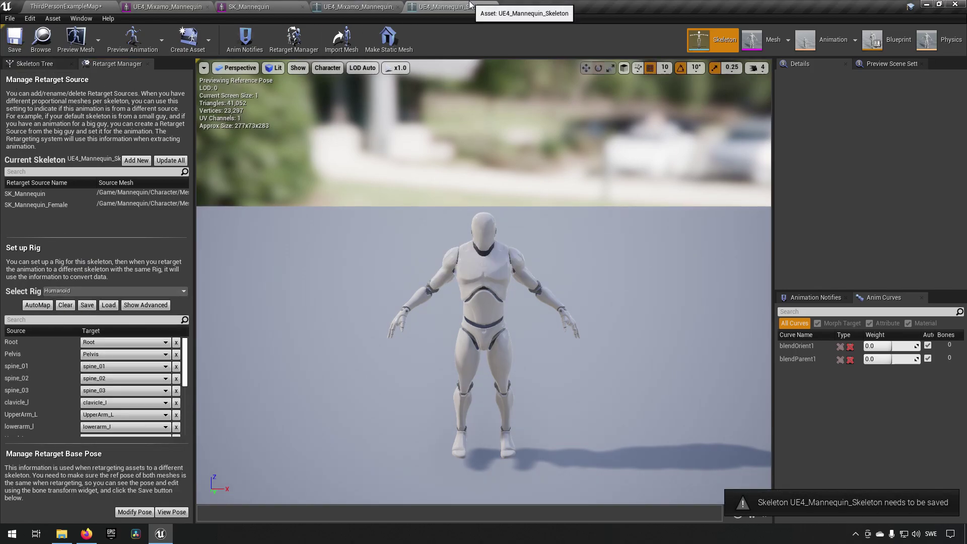
pyautogui.click(881, 63)
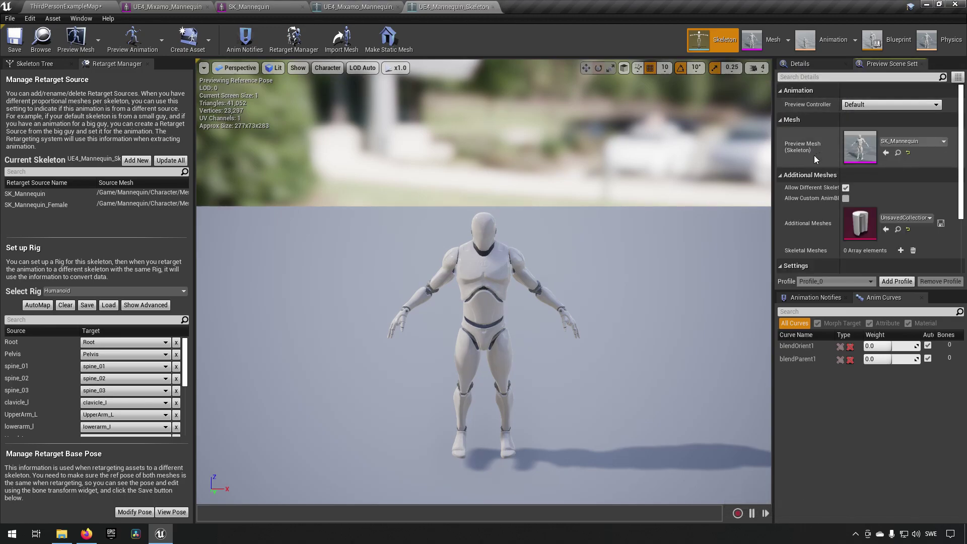
# Duplicate the Northern_Soul_Floor_Spin_mixamo_com animation from the Mixamo folder and retarget it to UE4_Mannequin_Skeleton with the default retarget options.
pyautogui.click(236, 7)
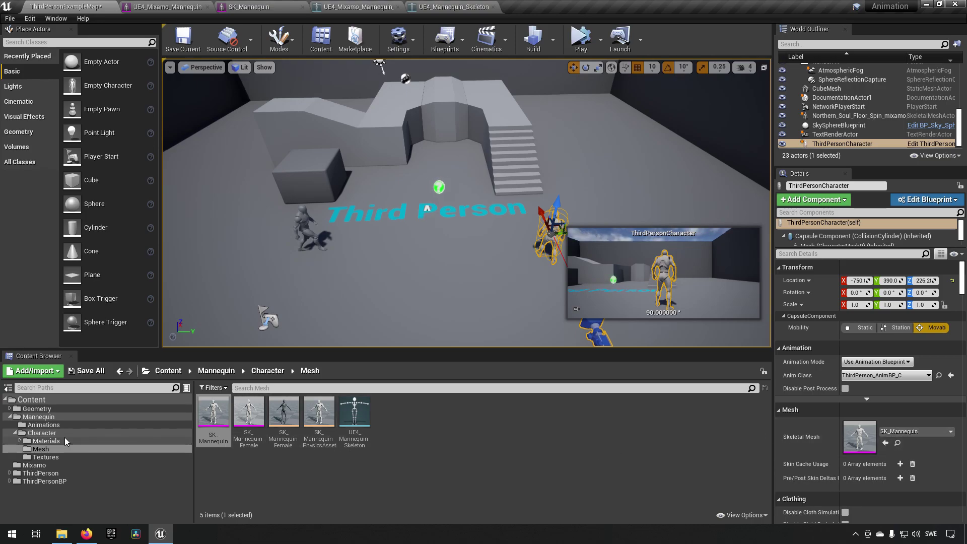
pyautogui.click(33, 466)
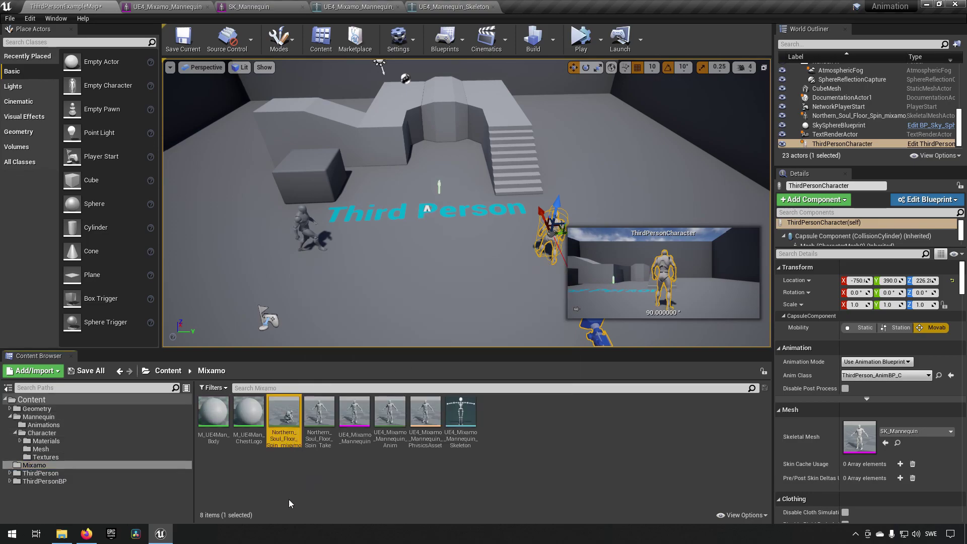
pyautogui.rightClick(283, 410)
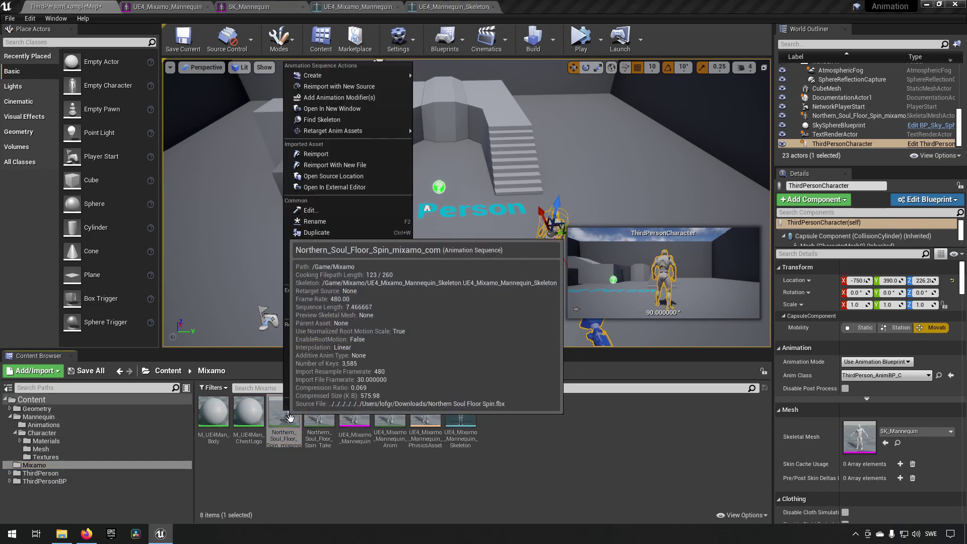
pyautogui.moveTo(386, 131)
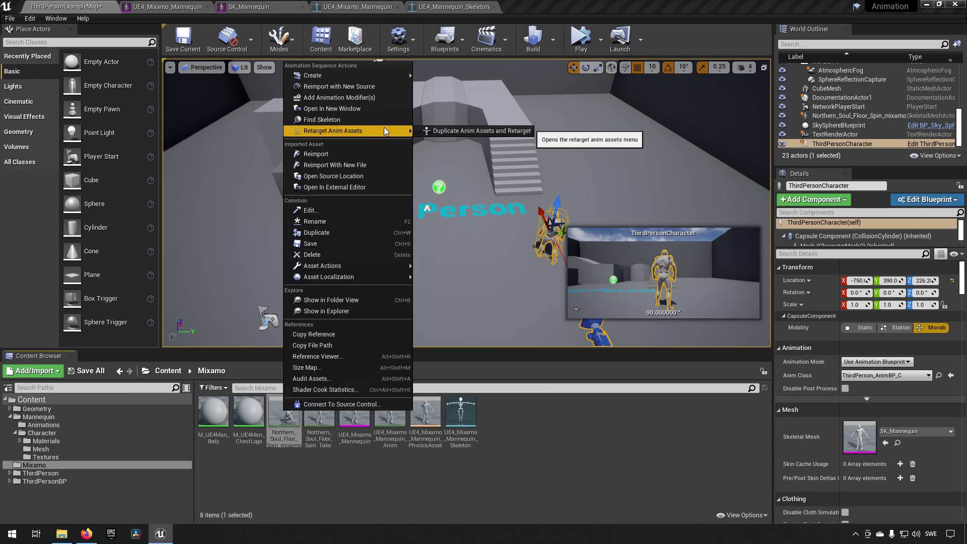
pyautogui.click(474, 131)
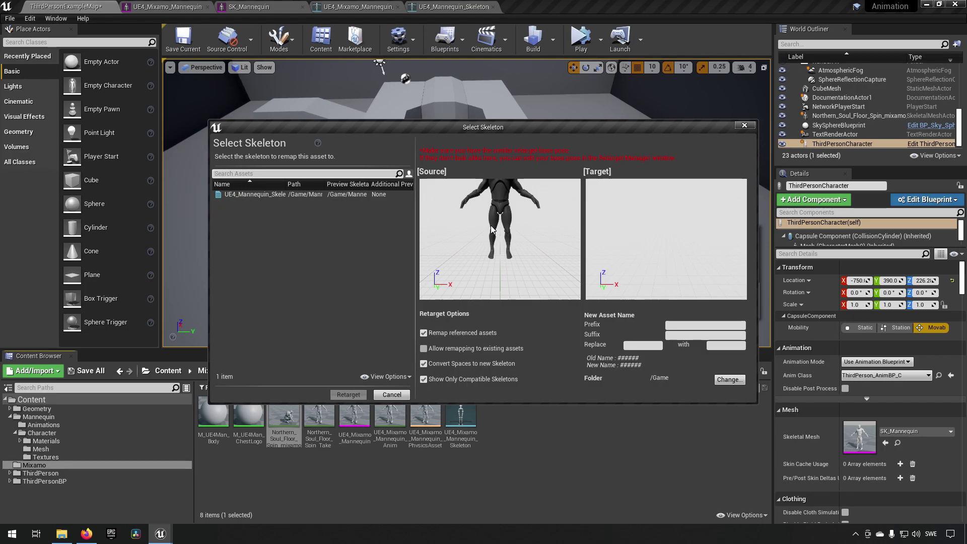
pyautogui.click(272, 196)
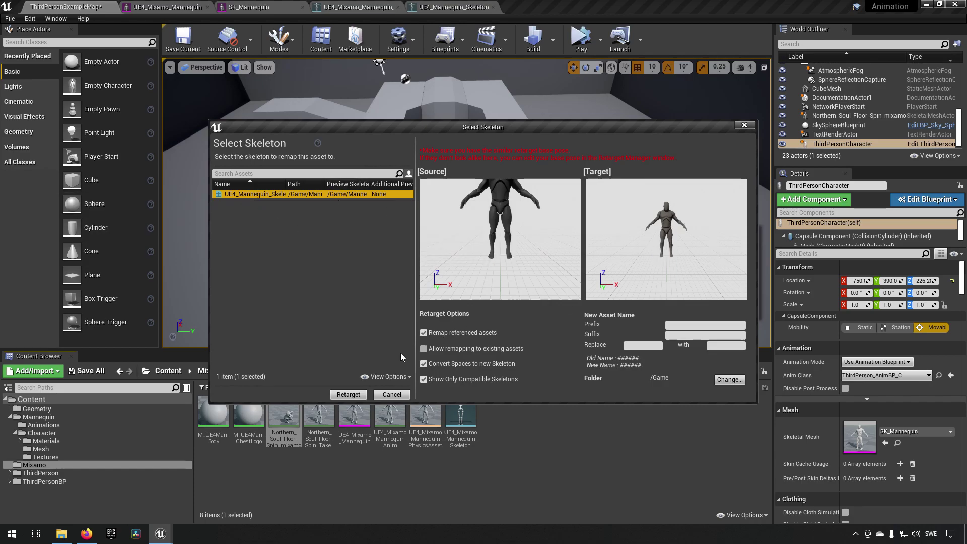
pyautogui.click(347, 395)
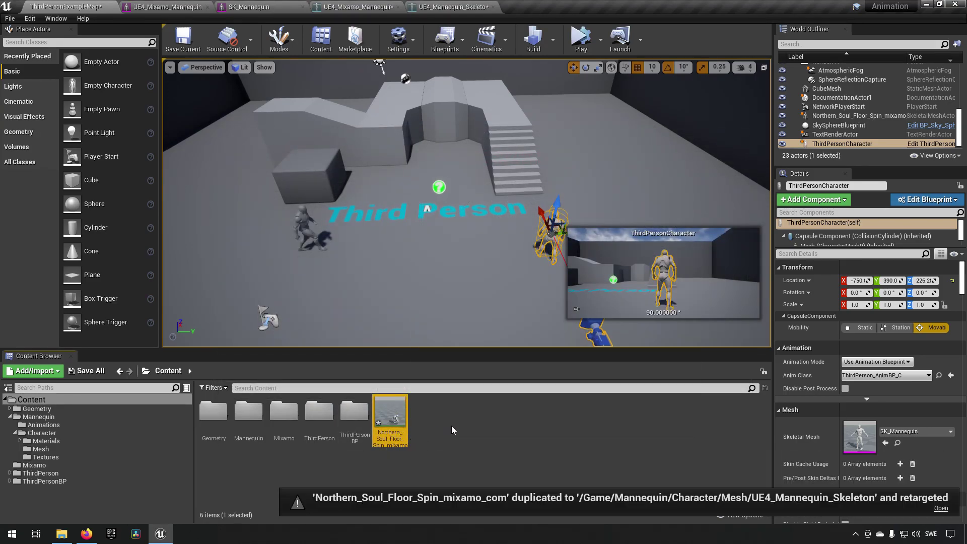
pyautogui.moveTo(408, 426)
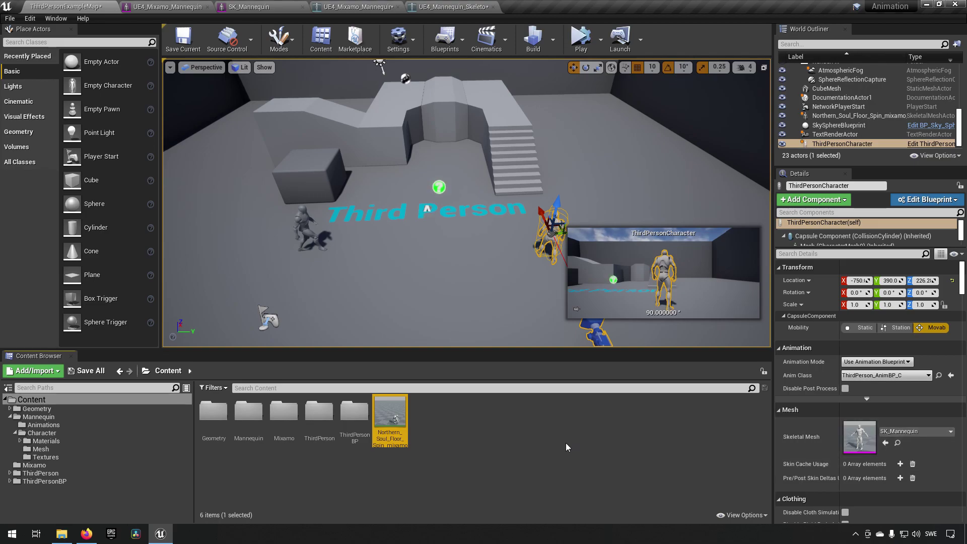
# Set the ThirdPersonCharacter's animation mode to Use Animation Asset and its Anim to Play to Northern_Soul_Floor_Spin_mixamo_com.
pyautogui.moveTo(454, 202); pyautogui.dragTo(555, 202, button='right')
pyautogui.moveTo(270, 167)
pyautogui.mouseDown(button='right')
pyautogui.moveTo(227, 167)
pyautogui.moveTo(270, 166)
pyautogui.mouseUp(button='right')
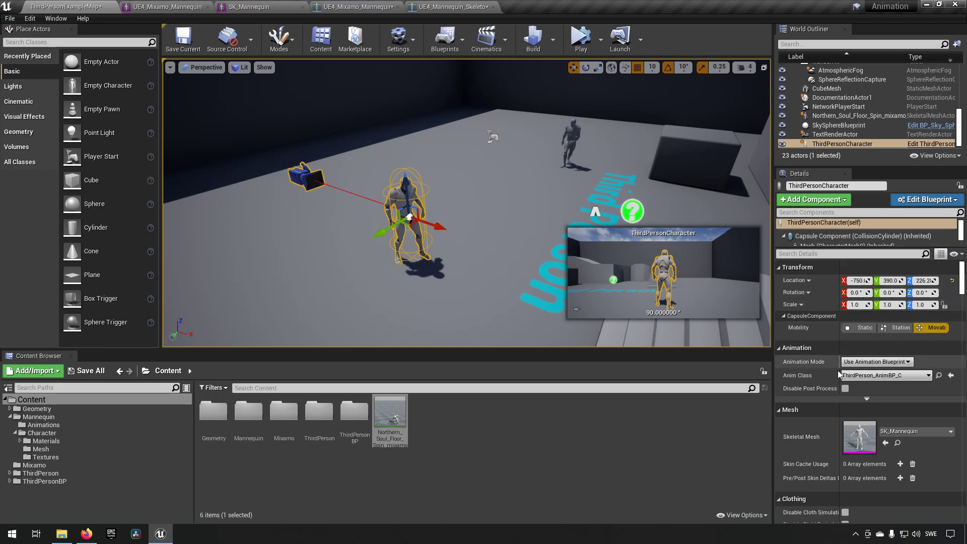
pyautogui.click(876, 362)
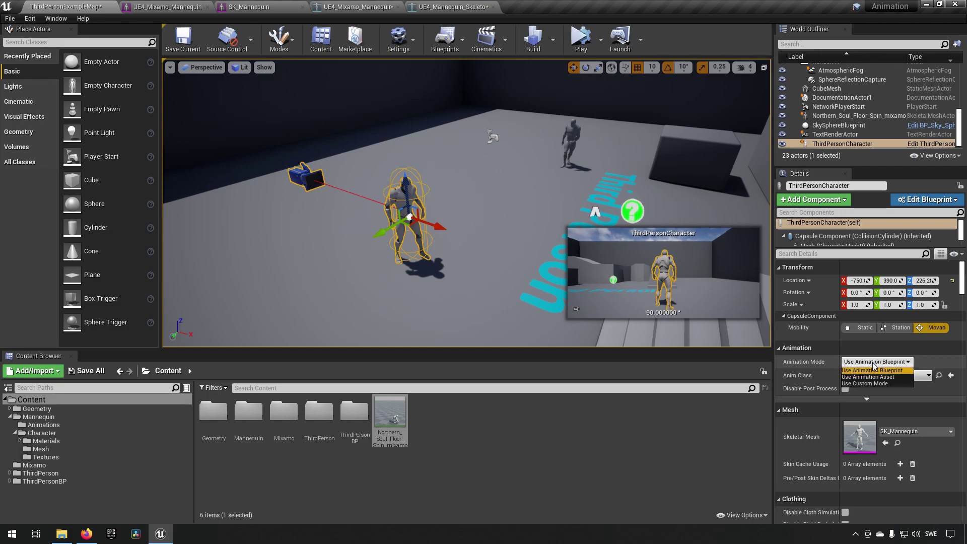
pyautogui.click(870, 377)
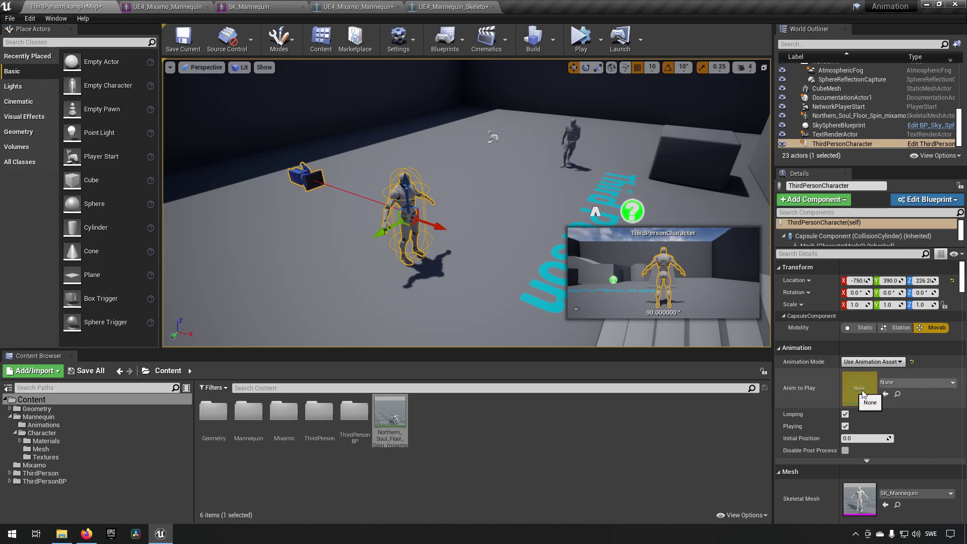
pyautogui.click(900, 382)
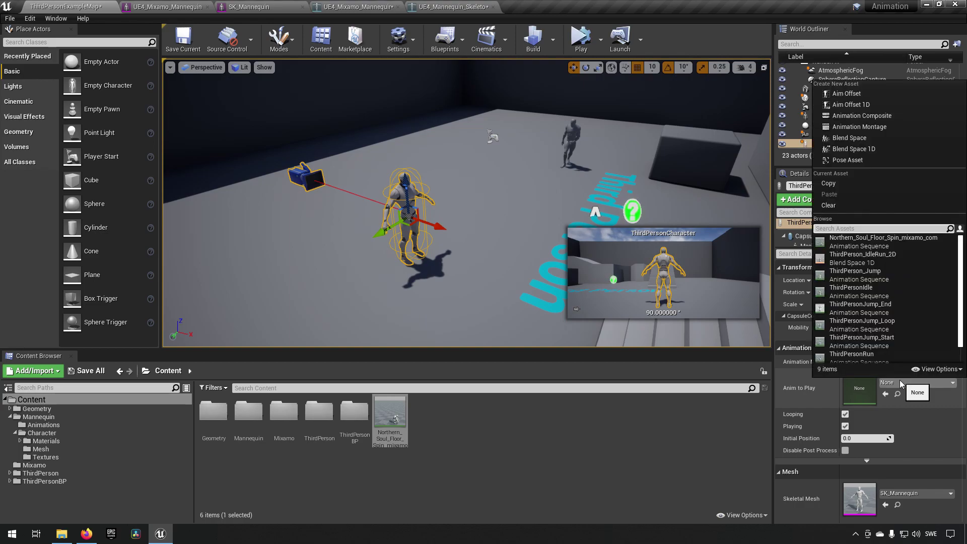
pyautogui.click(884, 240)
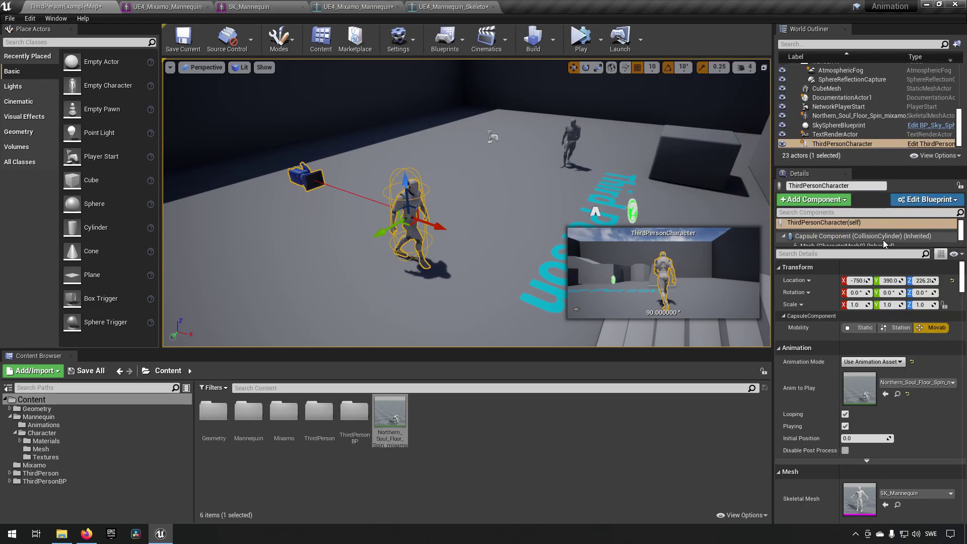
# Run the level simulation, examine the dance on the ThirdPersonCharacter and the other mannequin, and stop the simulation.
pyautogui.click(581, 41)
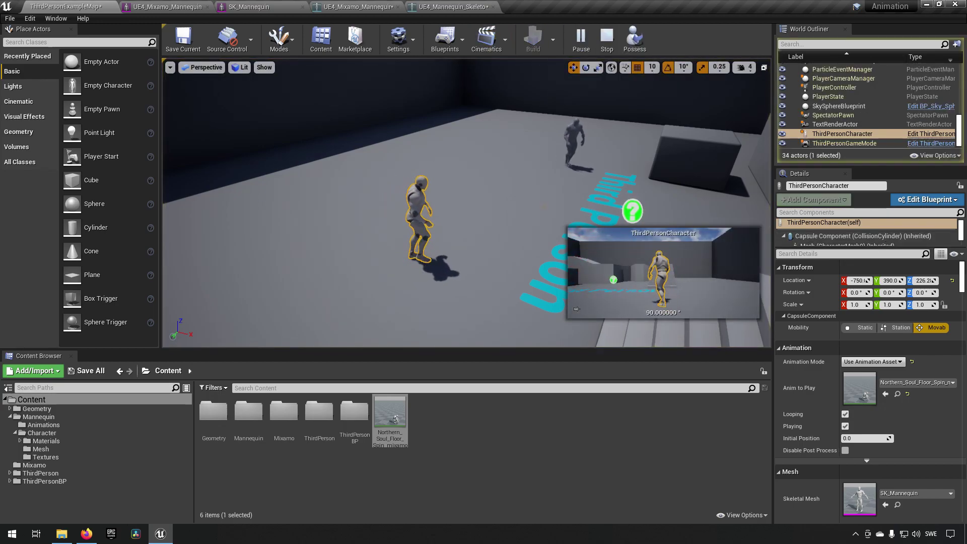
pyautogui.press('f')
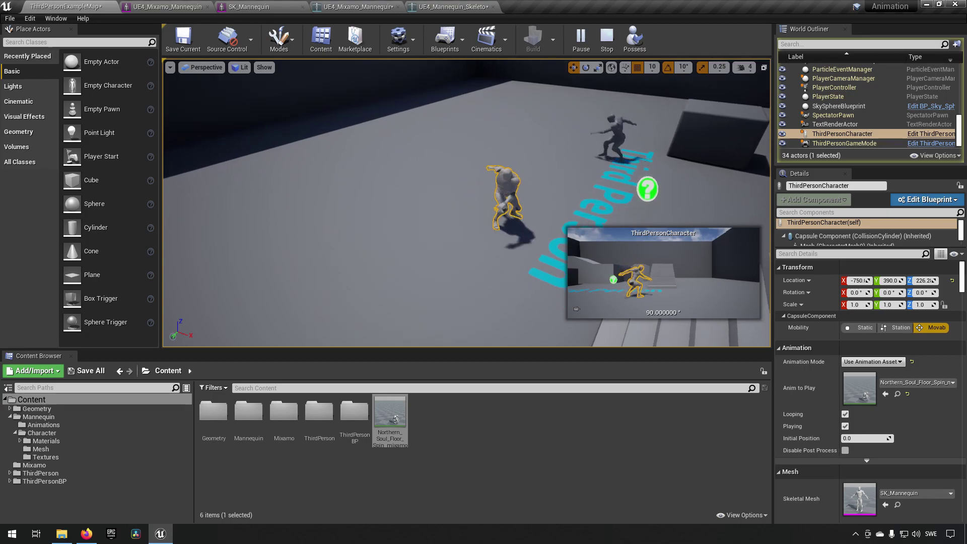
pyautogui.keyDown('alt'); pyautogui.moveTo(453, 202); pyautogui.dragTo(756, 172); pyautogui.keyUp('alt')
pyautogui.scroll(-5, 467, 201)
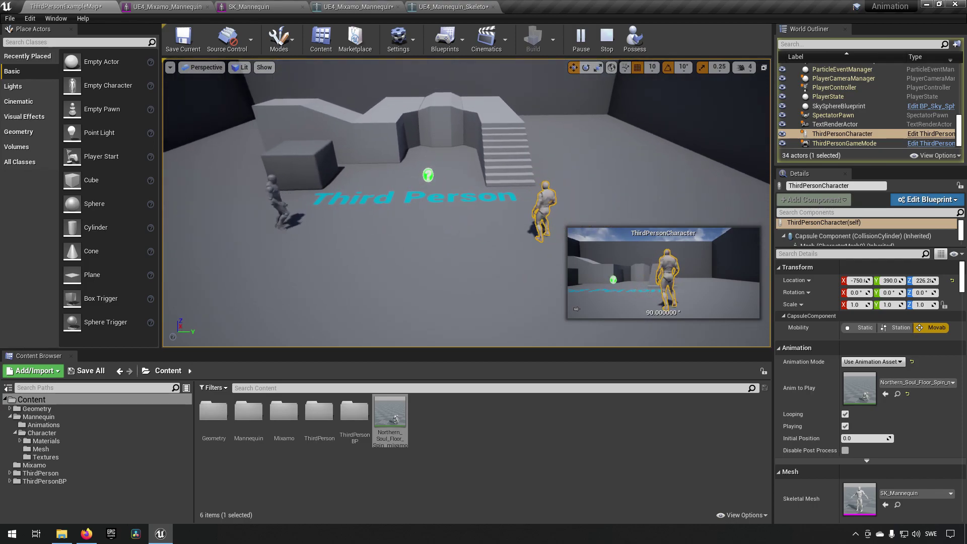
pyautogui.press('Escape')
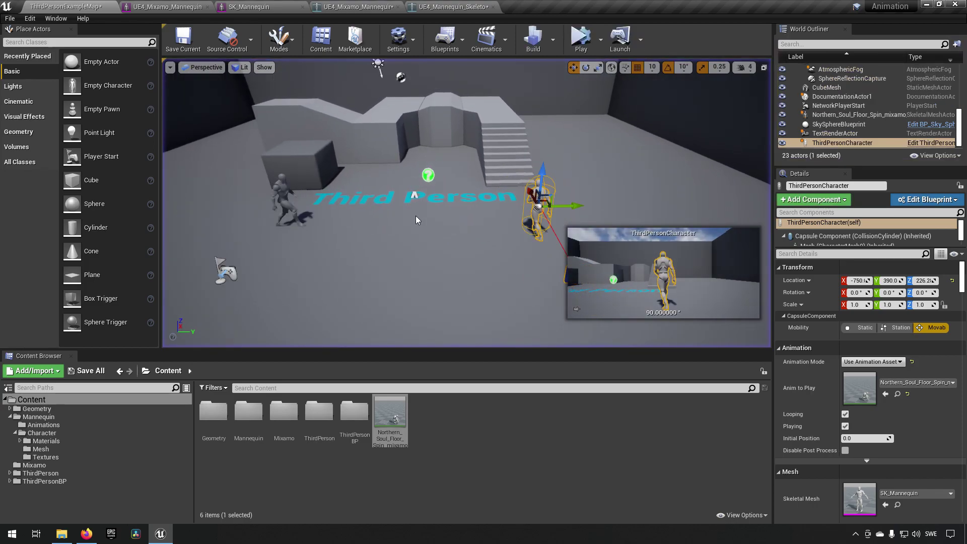